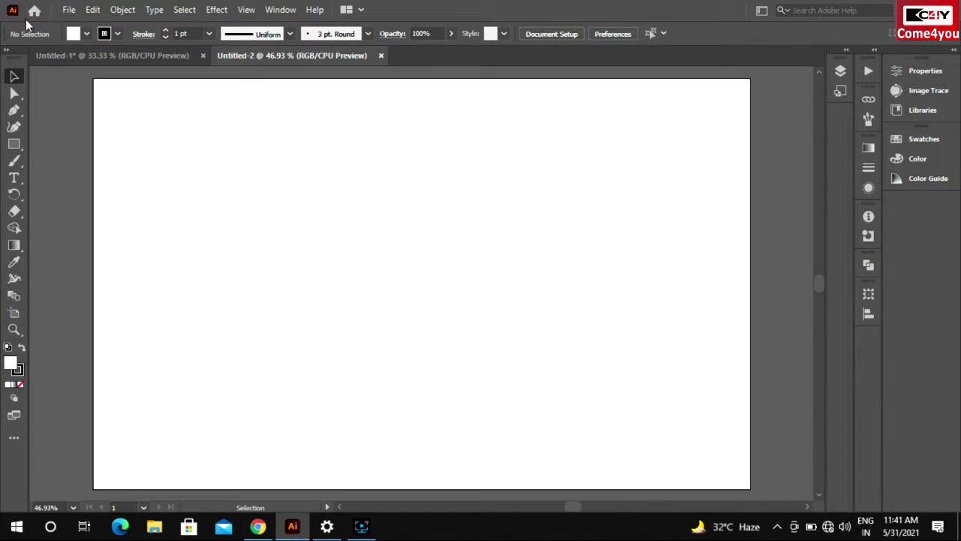
# - Rename Layer 1 to 'bg' and add a new layer above it named 'bg 2'
pyautogui.click(840, 71)
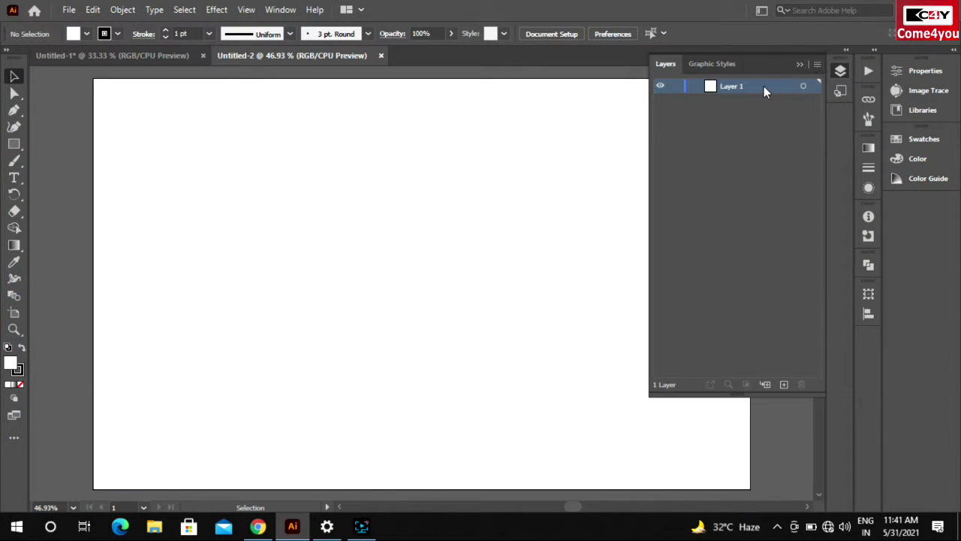
pyautogui.doubleClick(725, 87)
pyautogui.write('bg')
pyautogui.press('Return')
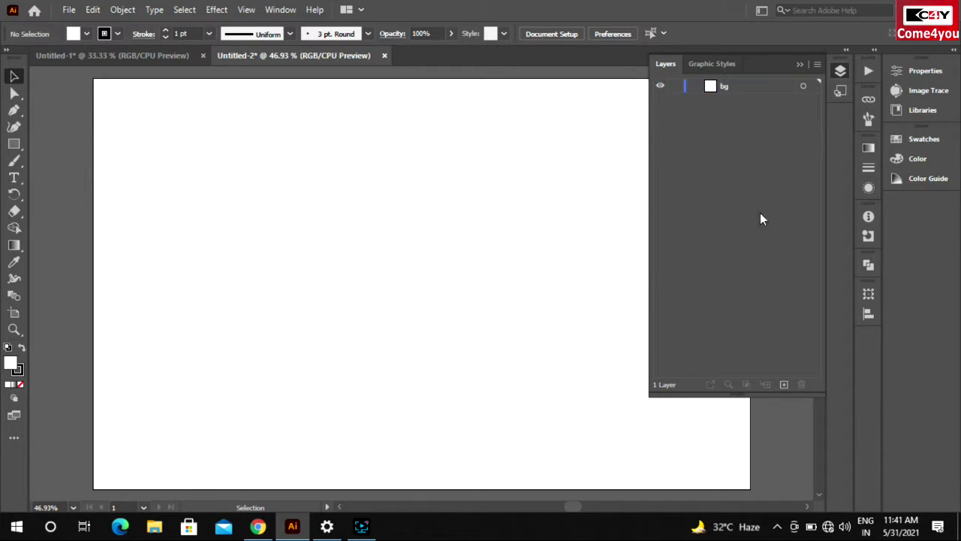
pyautogui.click(781, 385)
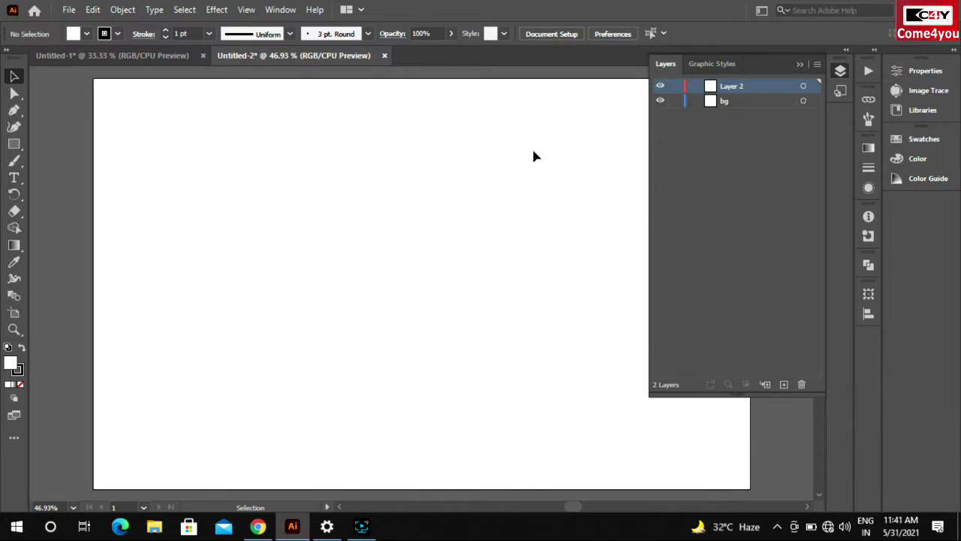
pyautogui.doubleClick(741, 87)
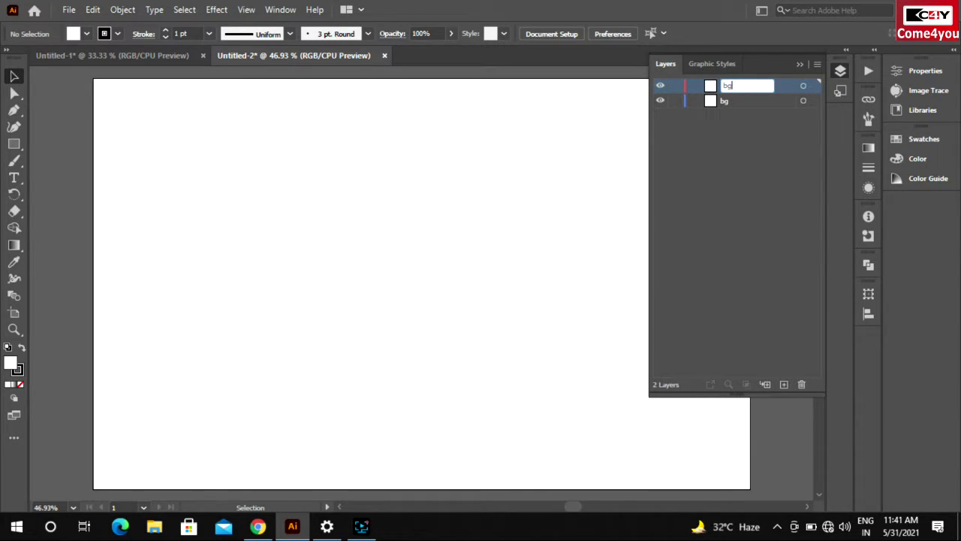
pyautogui.press('Return')
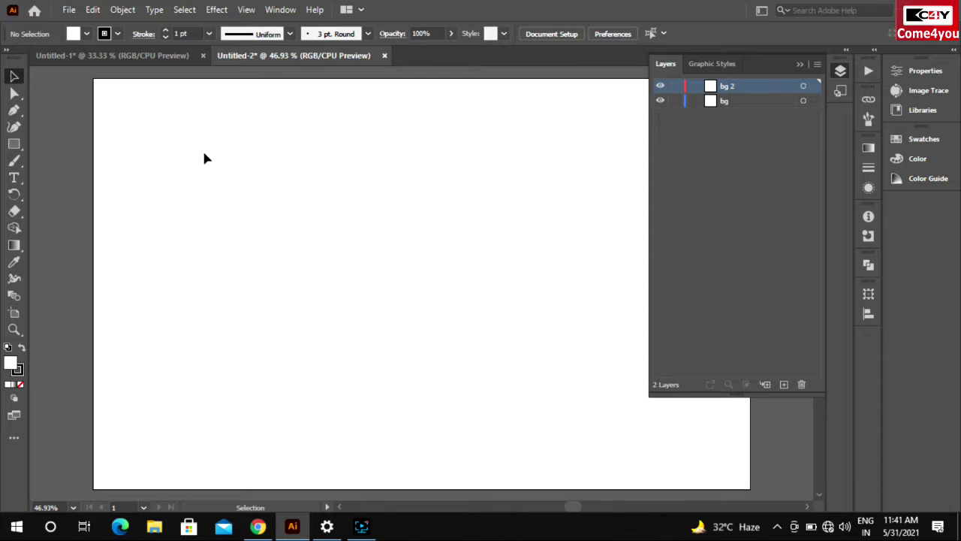
# - Draw a rectangle spanning the whole artboard from corner to corner
pyautogui.click(798, 65)
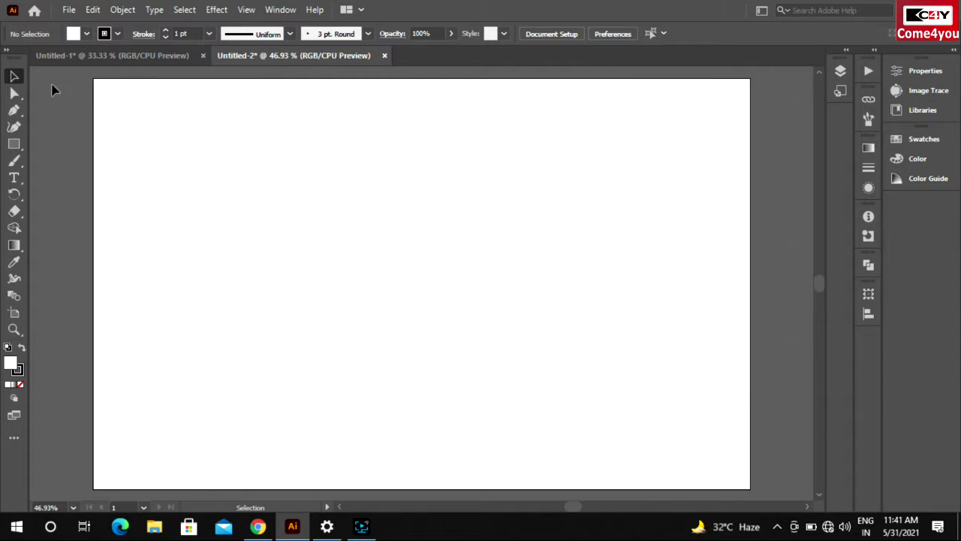
pyautogui.click(14, 143)
pyautogui.moveTo(94, 78); pyautogui.dragTo(740, 455)
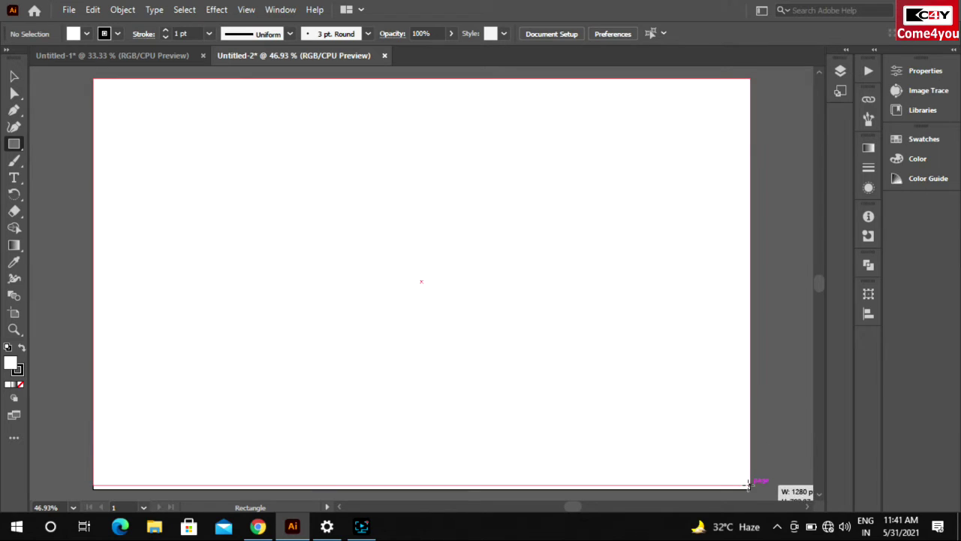
pyautogui.moveTo(740, 454); pyautogui.dragTo(750, 489)
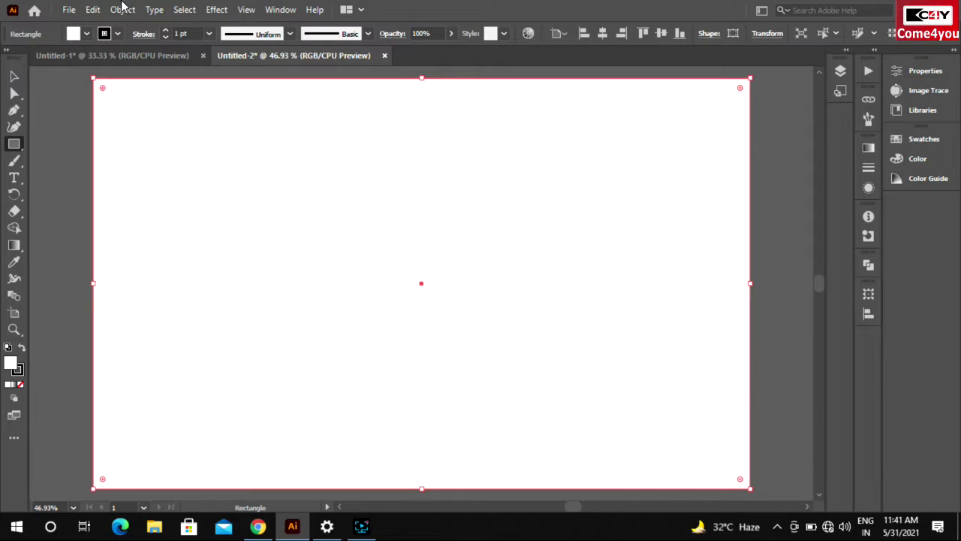
# - Fill the rectangle with the tan swatch R=198 G=156 B=109
pyautogui.doubleClick(13, 369)
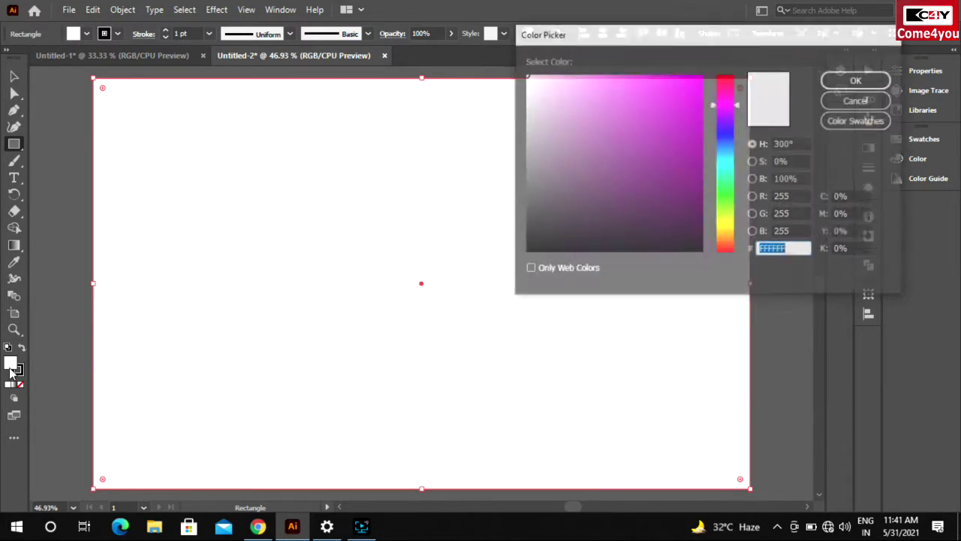
pyautogui.click(871, 120)
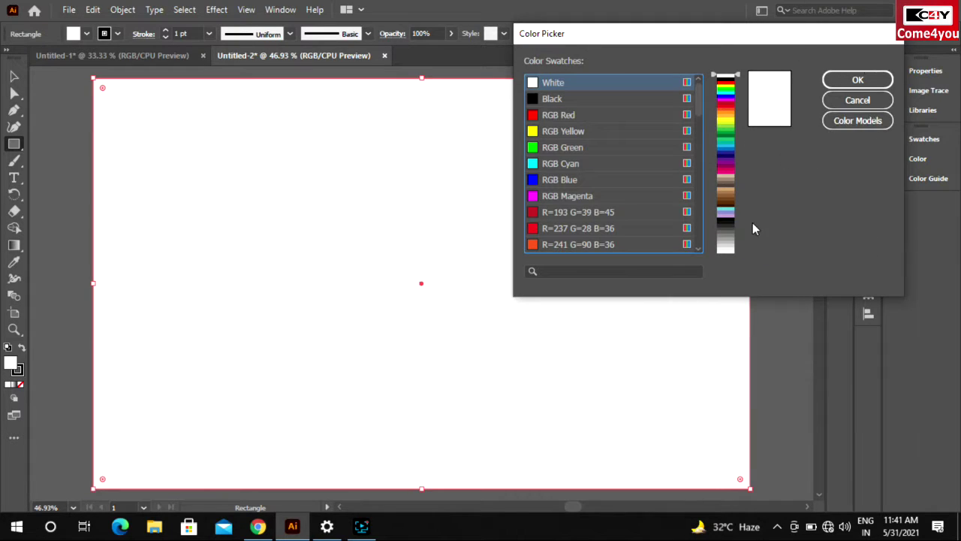
pyautogui.scroll(-5, 616, 214)
pyautogui.scroll(-5, 595, 214)
pyautogui.scroll(-3, 593, 214)
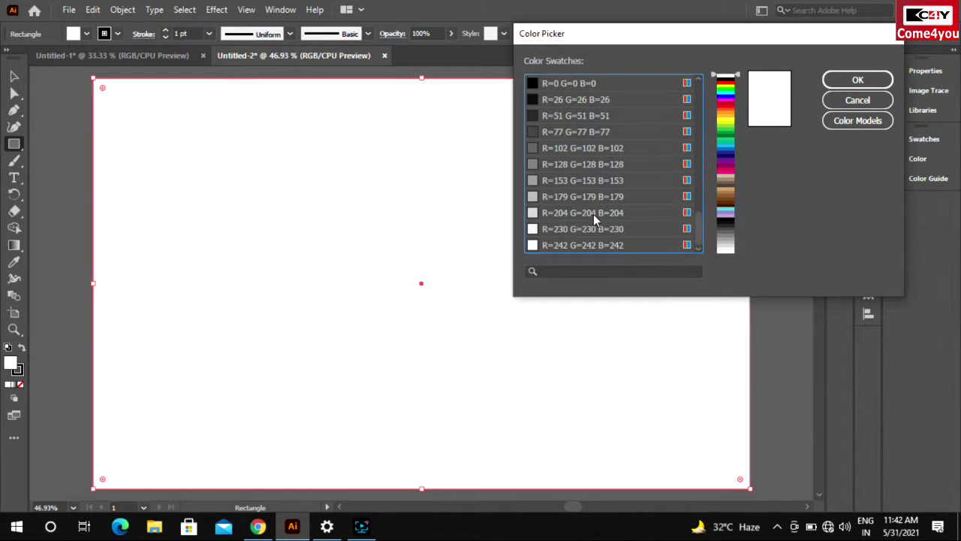
pyautogui.scroll(-5, 594, 214)
pyautogui.click(586, 132)
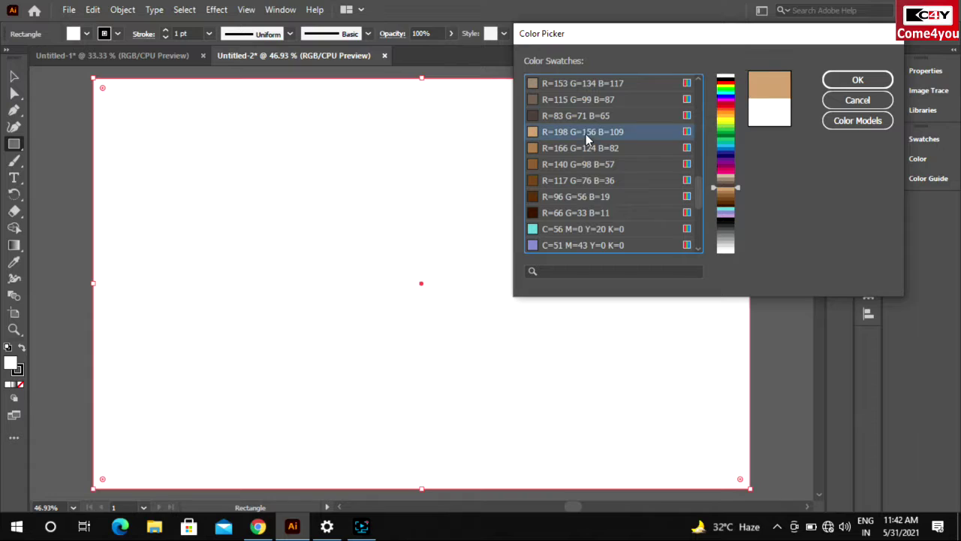
pyautogui.click(857, 80)
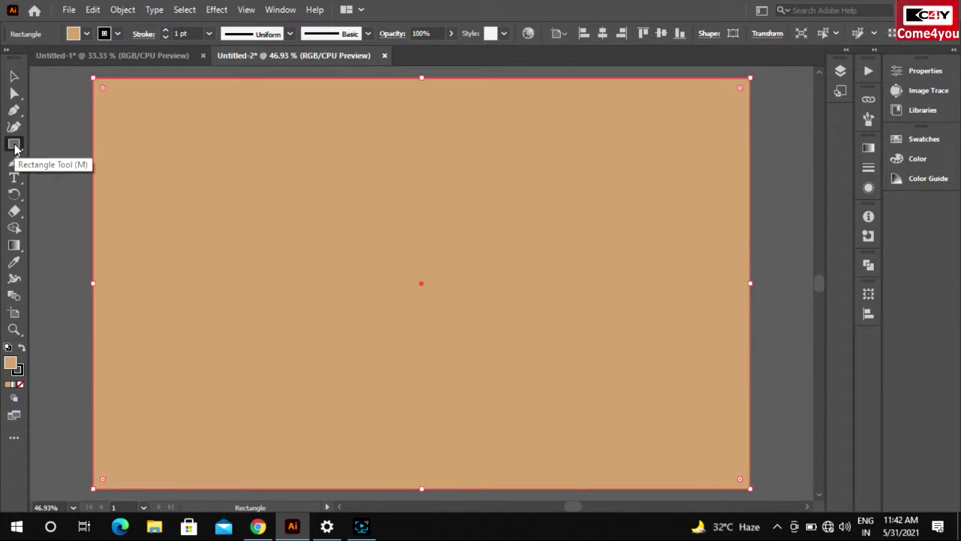
# - Switch to the Ellipse tool and undo an accidental black fill on the background
pyautogui.moveTo(15, 147); pyautogui.dragTo(75, 159)
pyautogui.doubleClick(12, 366)
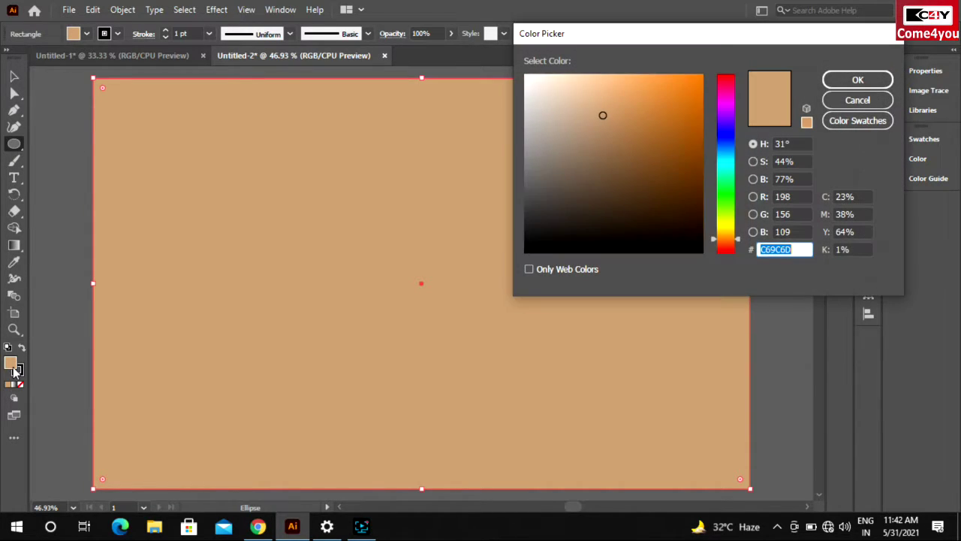
pyautogui.click(555, 248)
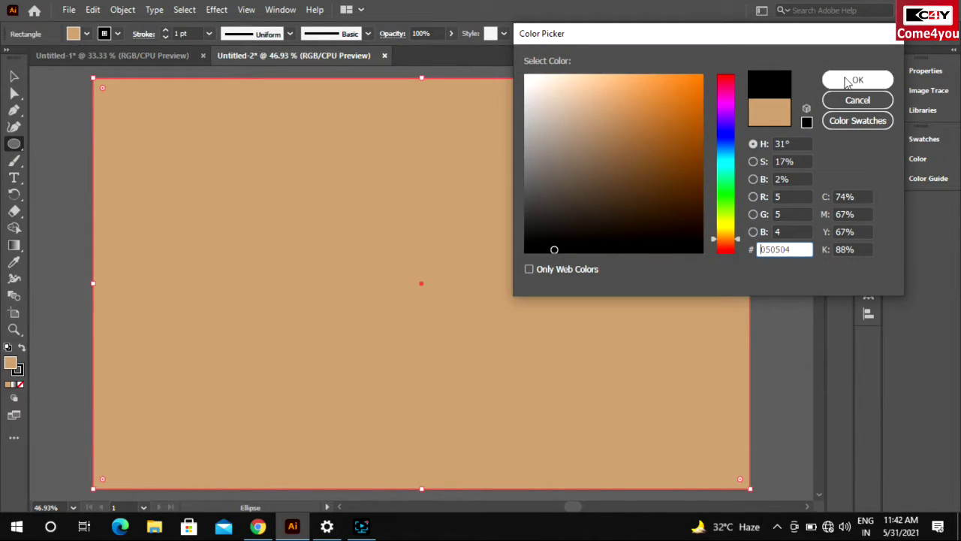
pyautogui.click(850, 80)
pyautogui.hotkey('ctrl', 'z')
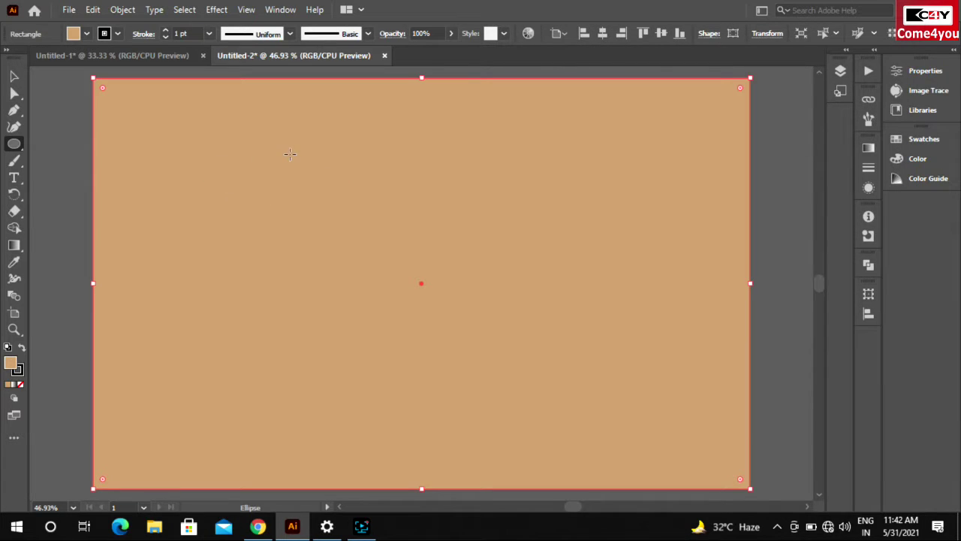
# - Draw a circle near the artboard centre and fill it black
pyautogui.moveTo(282, 159); pyautogui.dragTo(539, 394)
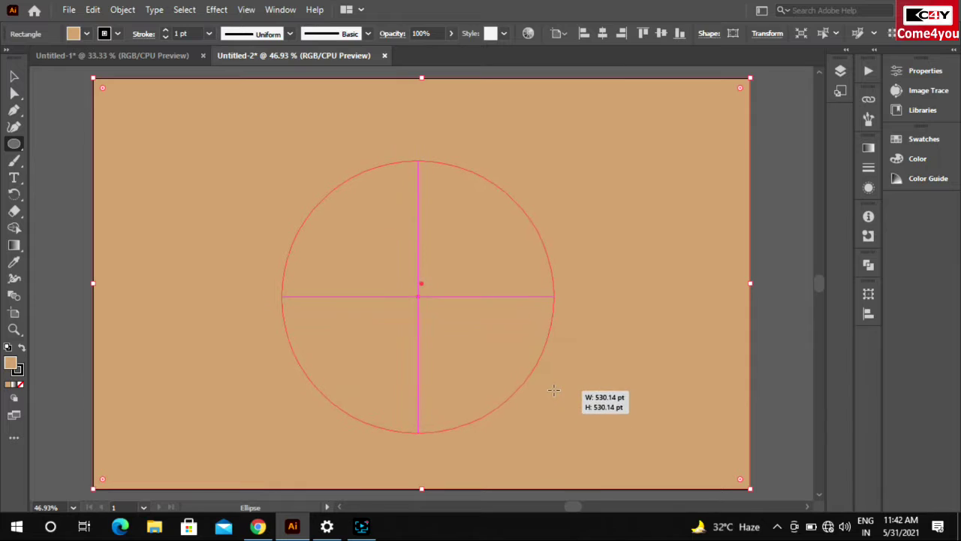
pyautogui.moveTo(539, 395); pyautogui.dragTo(536, 385)
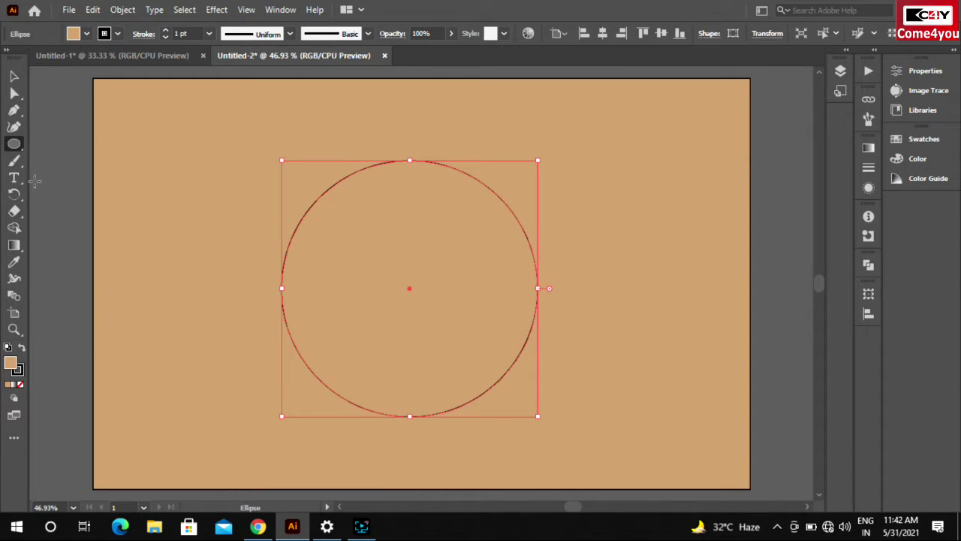
pyautogui.doubleClick(15, 366)
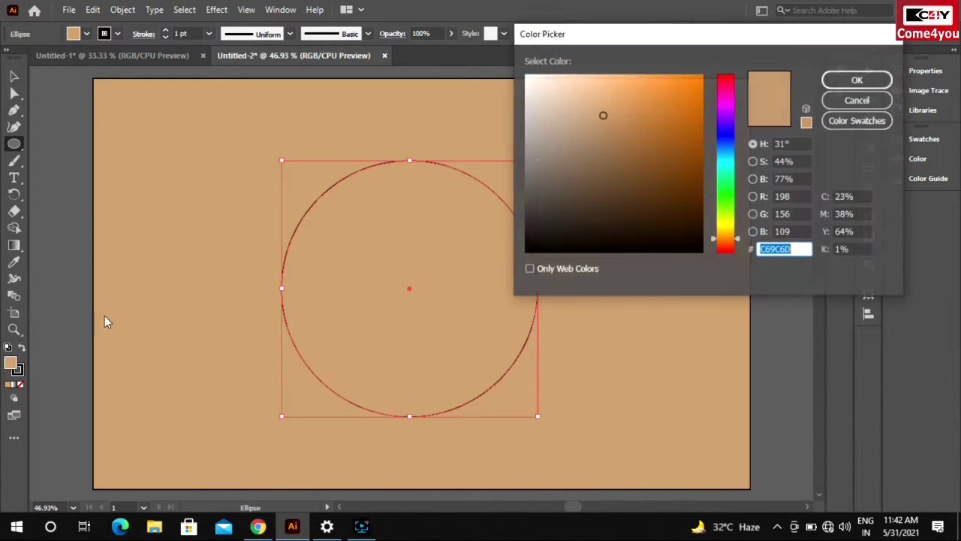
pyautogui.click(550, 252)
pyautogui.click(858, 80)
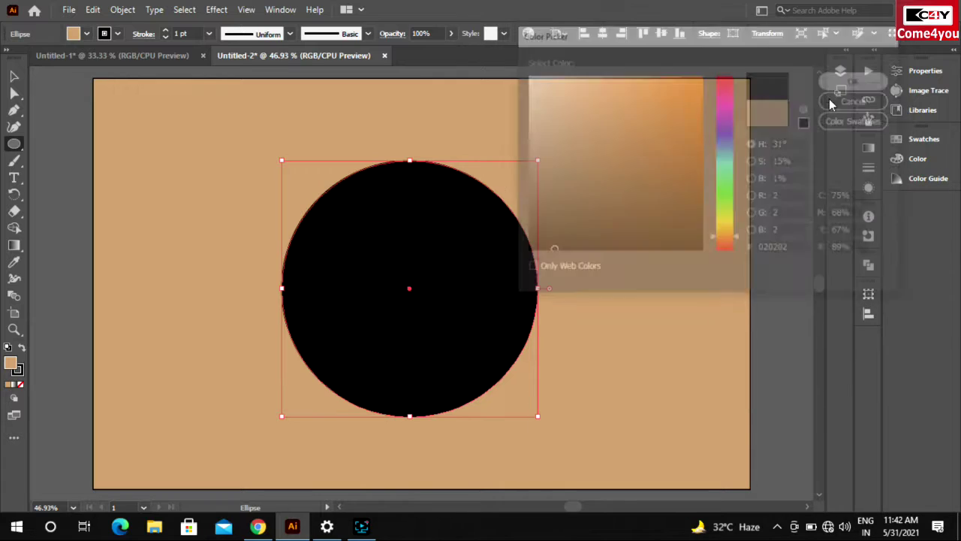
# - Move the black circle up slightly and scale it down
pyautogui.press('v')
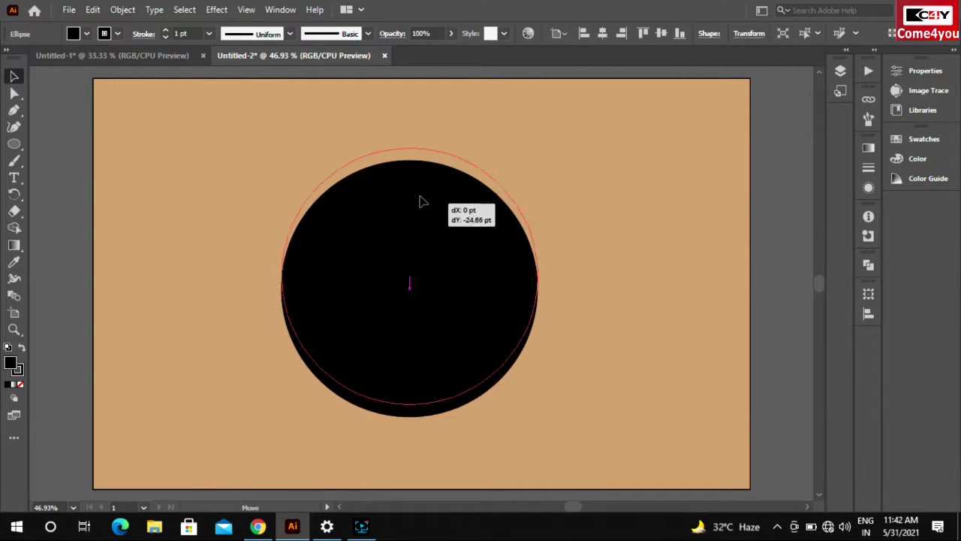
pyautogui.moveTo(453, 237); pyautogui.dragTo(452, 212)
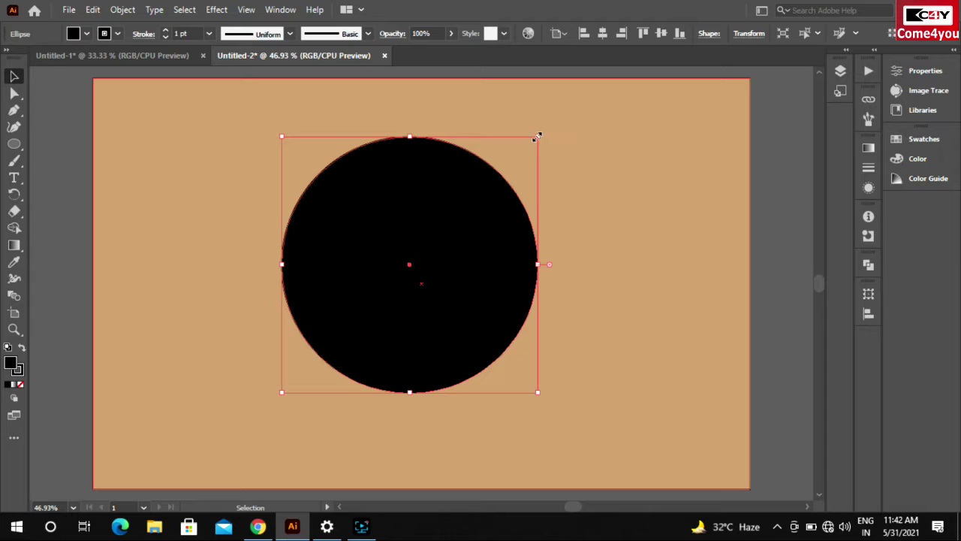
pyautogui.moveTo(538, 137); pyautogui.dragTo(530, 147)
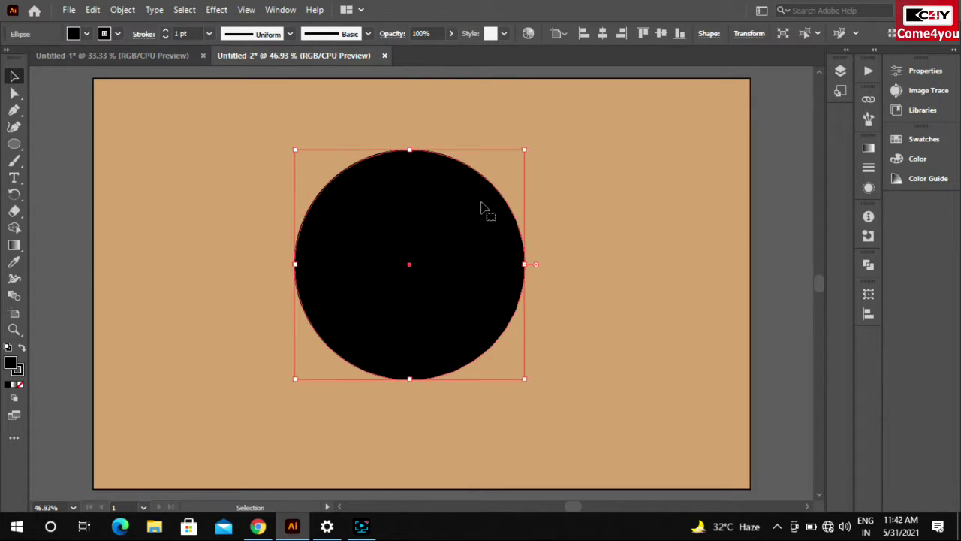
# - Duplicate the circle over the original and shrink the copy inside it
pyautogui.hotkey('ctrl', 'v')
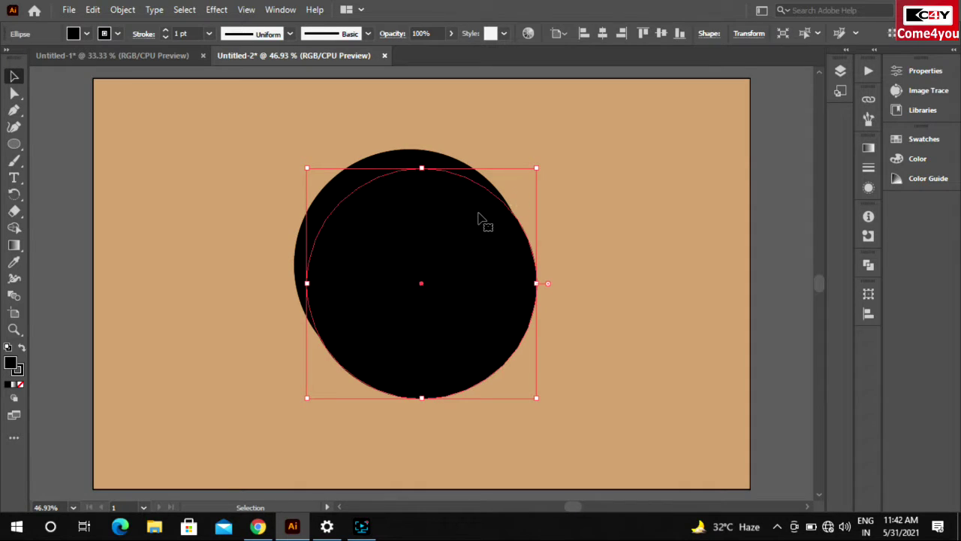
pyautogui.moveTo(476, 220); pyautogui.dragTo(464, 201)
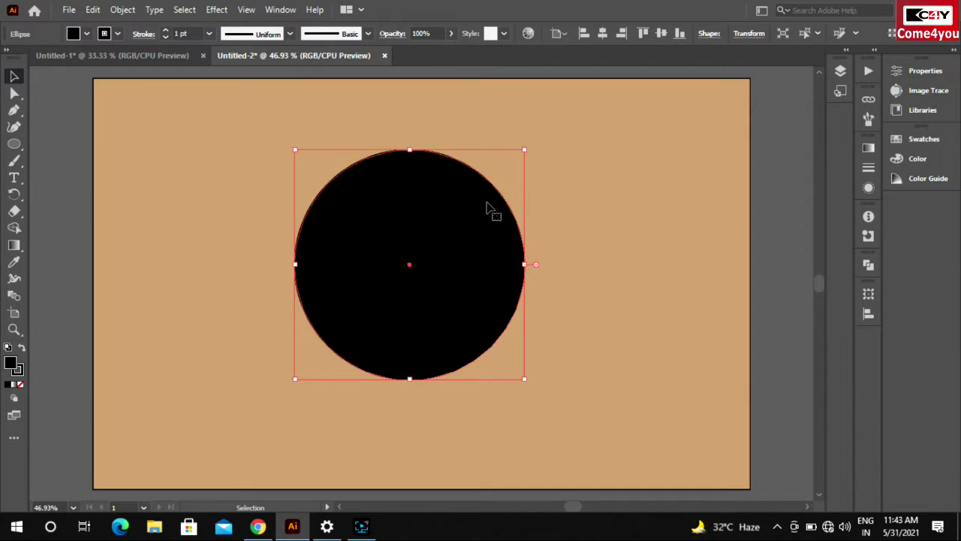
pyautogui.moveTo(526, 148); pyautogui.dragTo(507, 160)
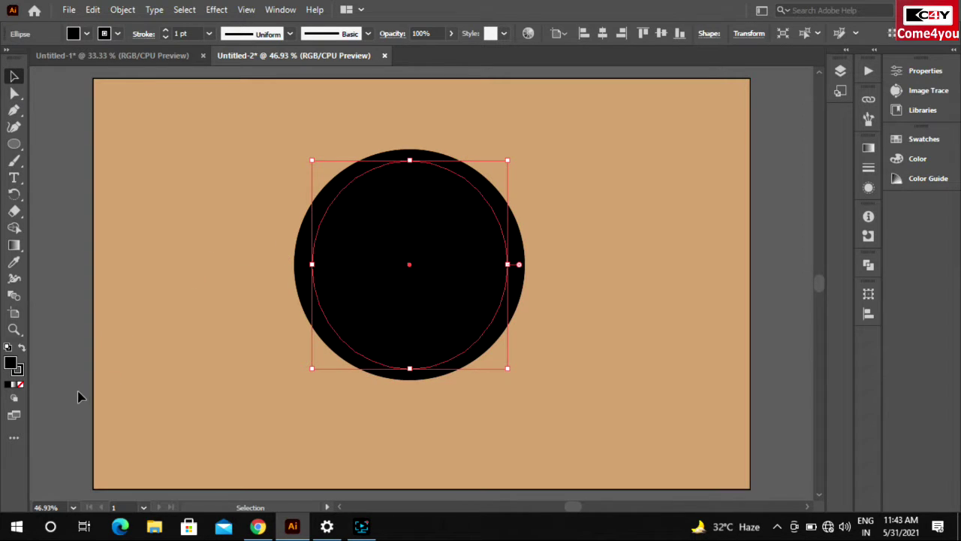
pyautogui.doubleClick(11, 365)
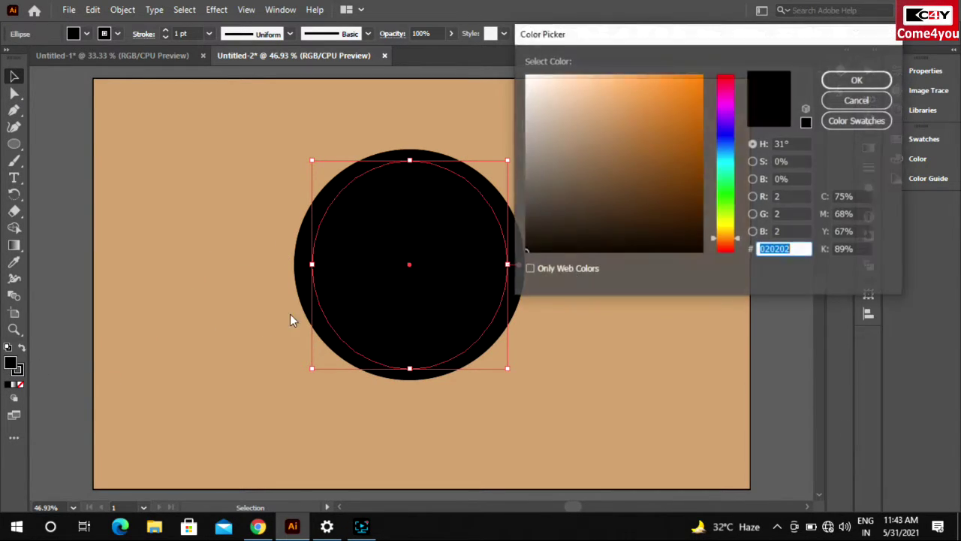
# - Try a light beige fill and resize on the inner circle, then undo both
pyautogui.click(536, 109)
pyautogui.click(889, 81)
pyautogui.click(702, 257)
pyautogui.click(487, 199)
pyautogui.click(456, 212)
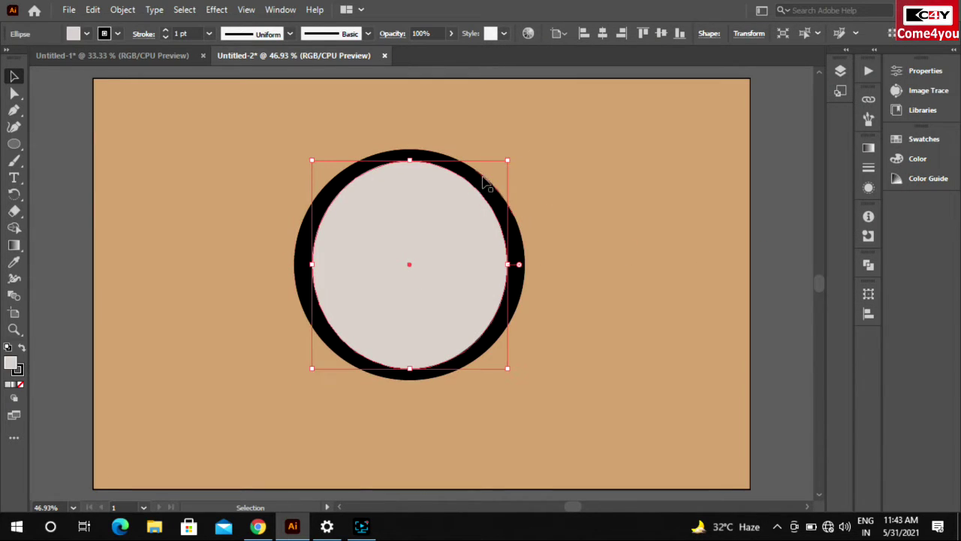
pyautogui.moveTo(508, 159); pyautogui.dragTo(501, 166)
pyautogui.click(583, 170)
pyautogui.click(477, 239)
pyautogui.press('a')
pyautogui.hotkey('ctrl', 'z')
pyautogui.hotkey('ctrl', 'z')
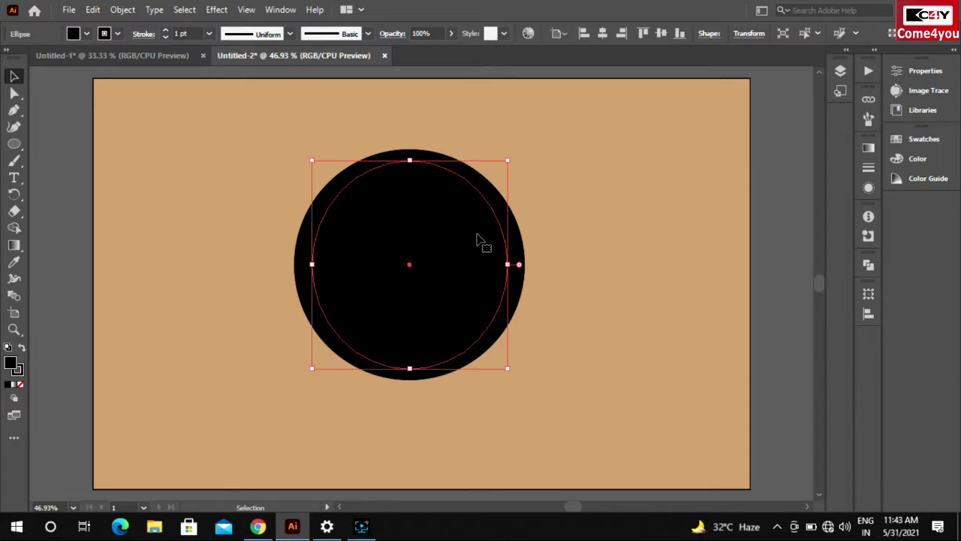
# - Shrink and centre the inner circle and fill it pure black 000000
pyautogui.press('v')
pyautogui.moveTo(523, 150); pyautogui.dragTo(503, 171)
pyautogui.moveTo(418, 277)
pyautogui.mouseDown()
pyautogui.moveTo(431, 276)
pyautogui.moveTo(410, 268)
pyautogui.mouseUp()
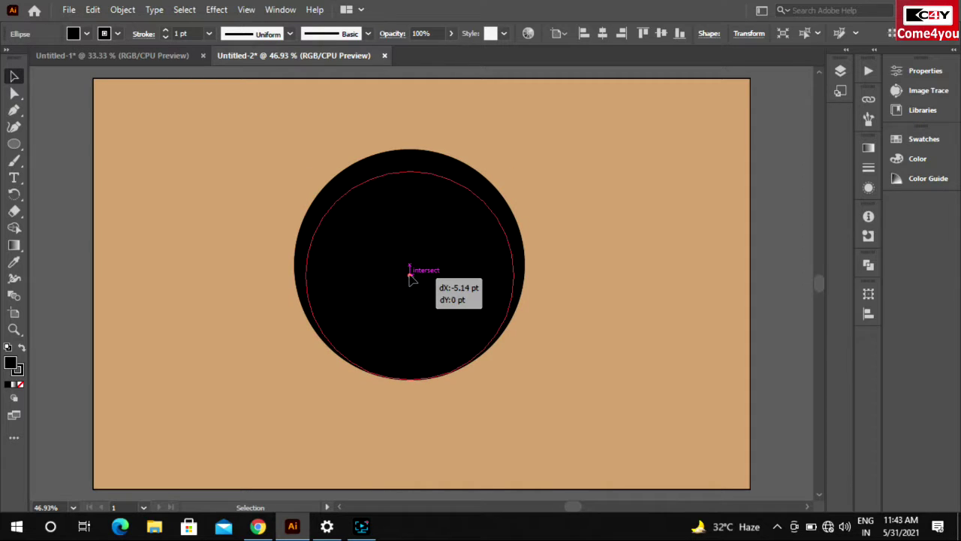
pyautogui.doubleClick(13, 364)
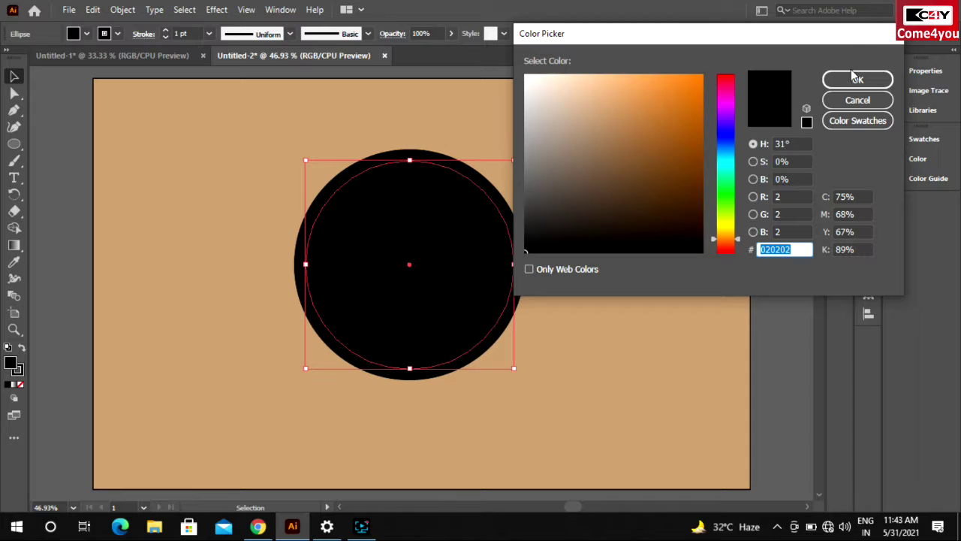
pyautogui.click(856, 79)
pyautogui.click(10, 384)
pyautogui.doubleClick(12, 364)
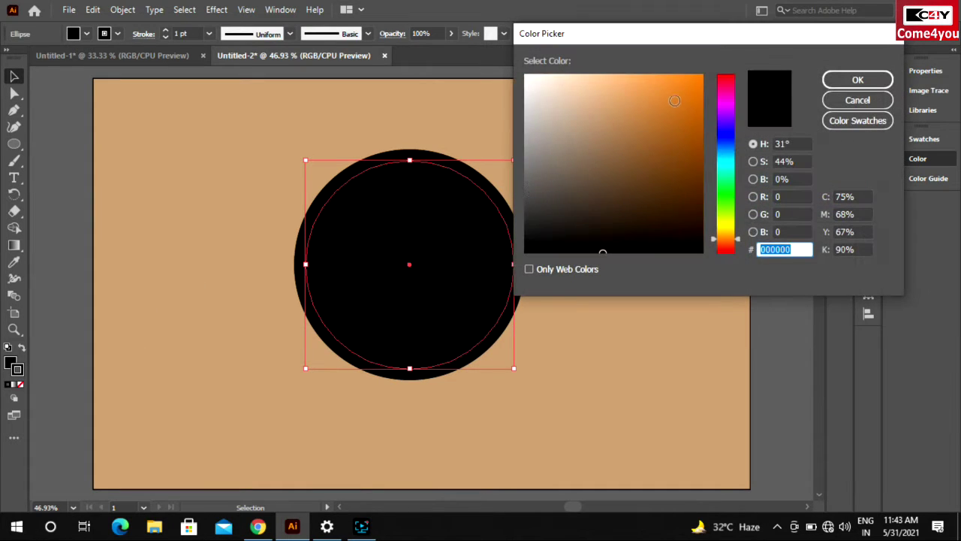
pyautogui.click(856, 79)
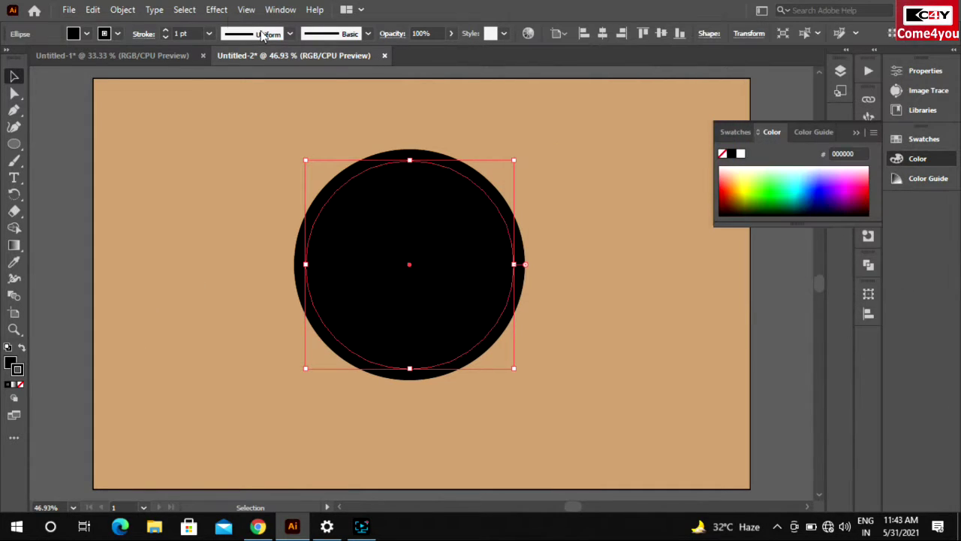
# - Browse the Effect, Select and View menus, then collapse the Color panel
pyautogui.click(216, 10)
pyautogui.click(184, 10)
pyautogui.click(246, 9)
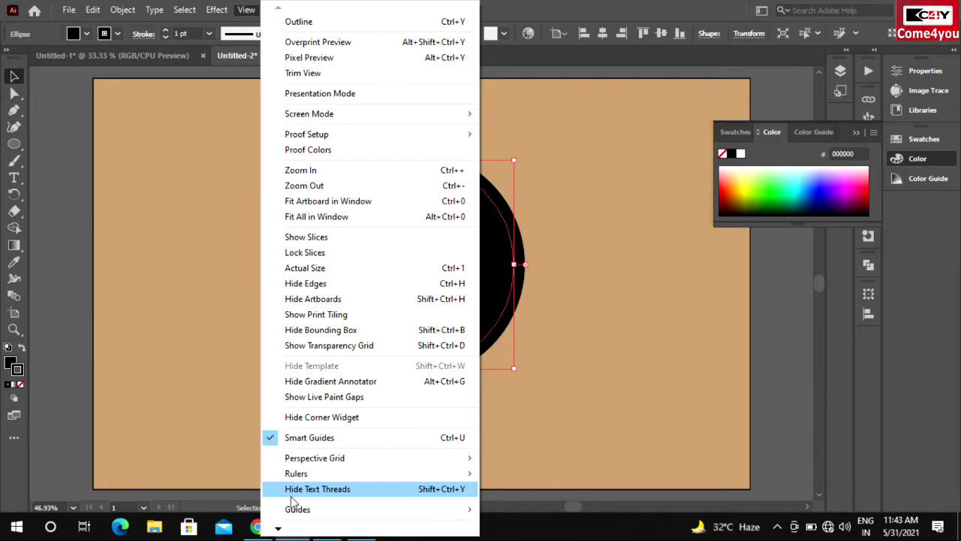
pyautogui.moveTo(278, 528)
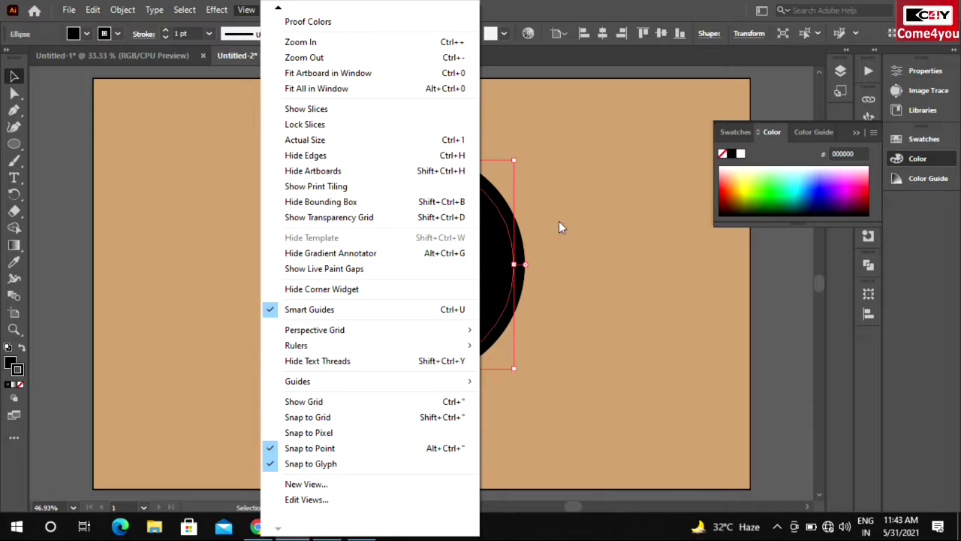
pyautogui.click(858, 132)
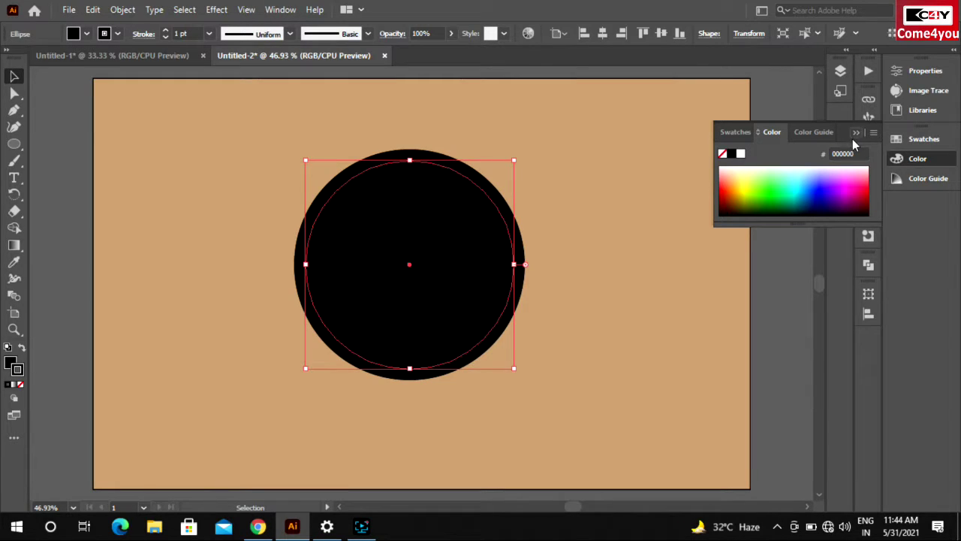
pyautogui.click(856, 133)
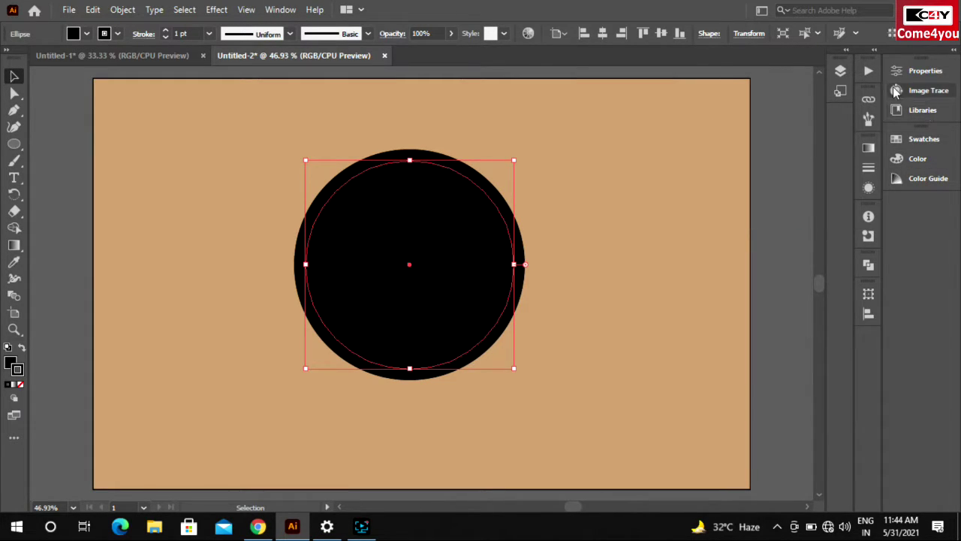
# - Give the inner circle a 10 pt stroke and remove its fill
pyautogui.click(868, 167)
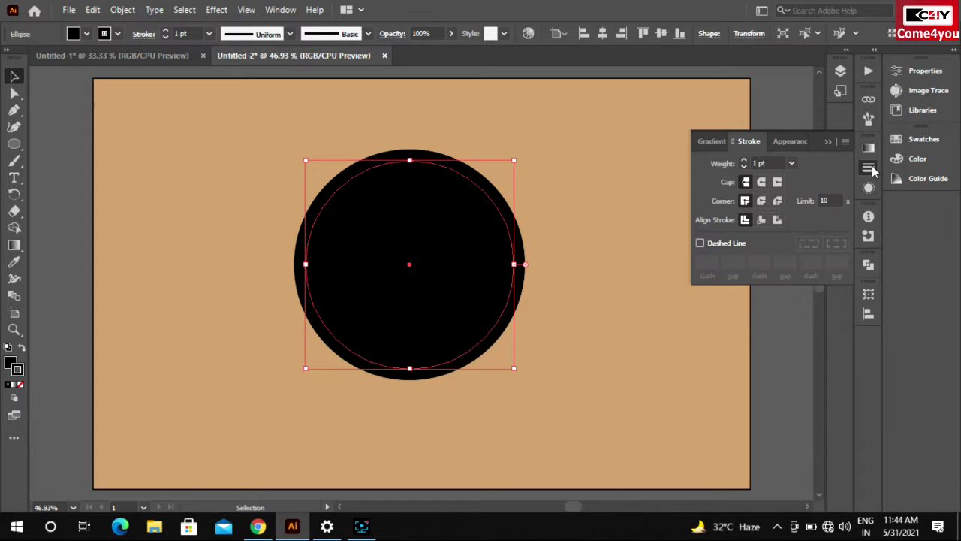
pyautogui.click(790, 164)
pyautogui.click(807, 350)
pyautogui.doubleClick(10, 362)
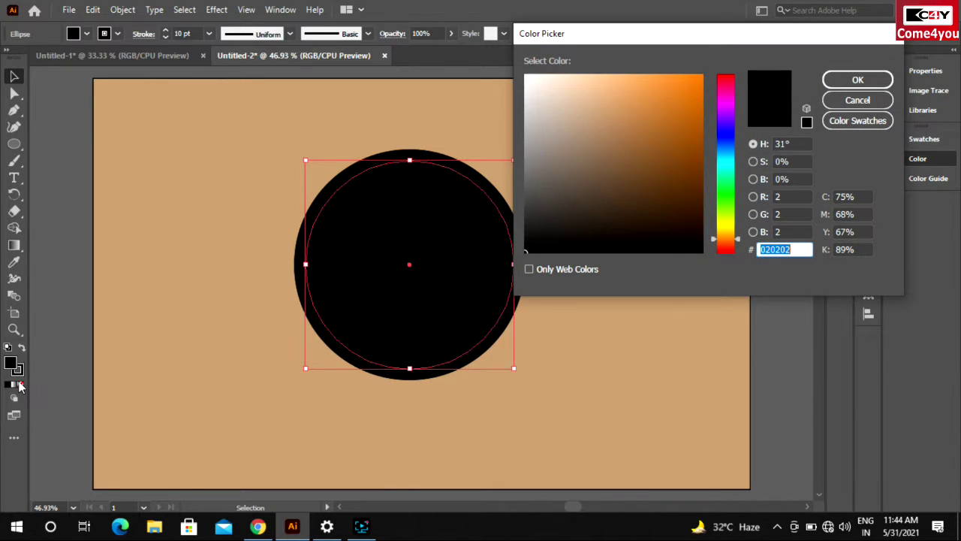
pyautogui.click(857, 99)
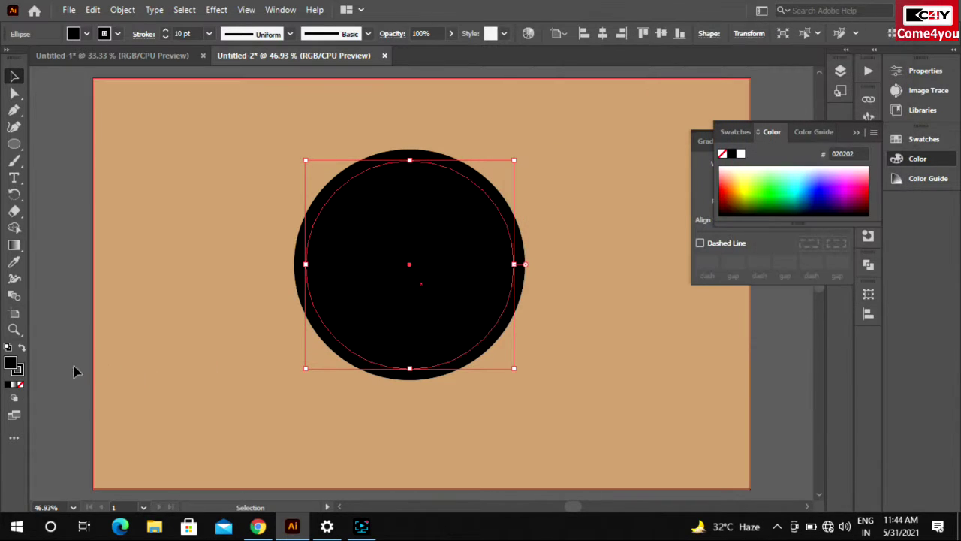
pyautogui.click(21, 384)
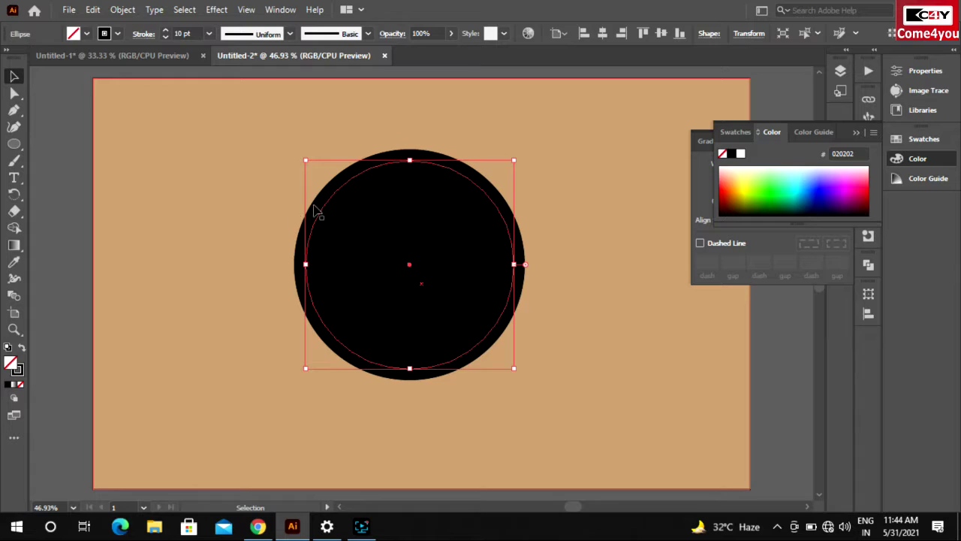
# - Remove the large circle's fill and thicken its stroke to 9 pt
pyautogui.click(440, 161)
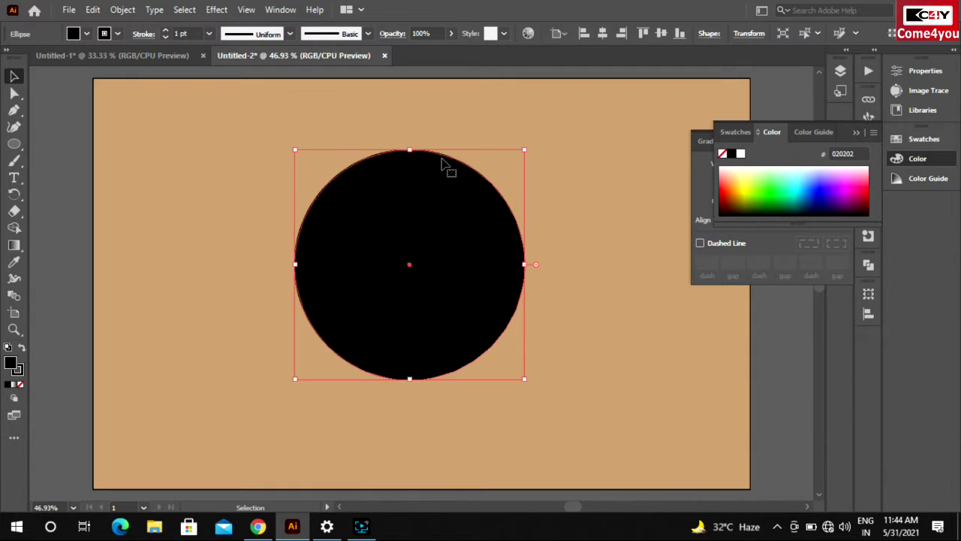
pyautogui.click(20, 382)
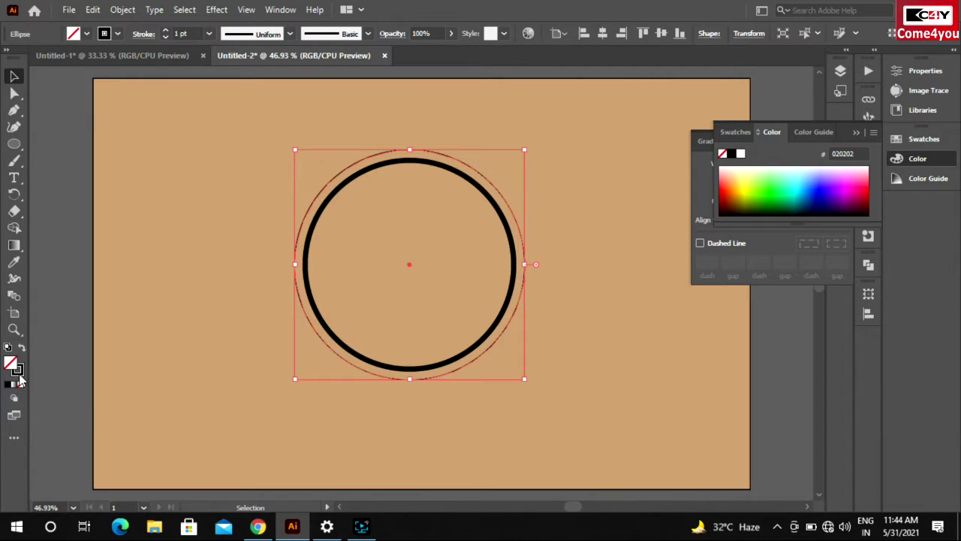
pyautogui.click(18, 369)
pyautogui.hotkey('ctrl', 'F10')
pyautogui.hotkey('ctrl', 'F9')
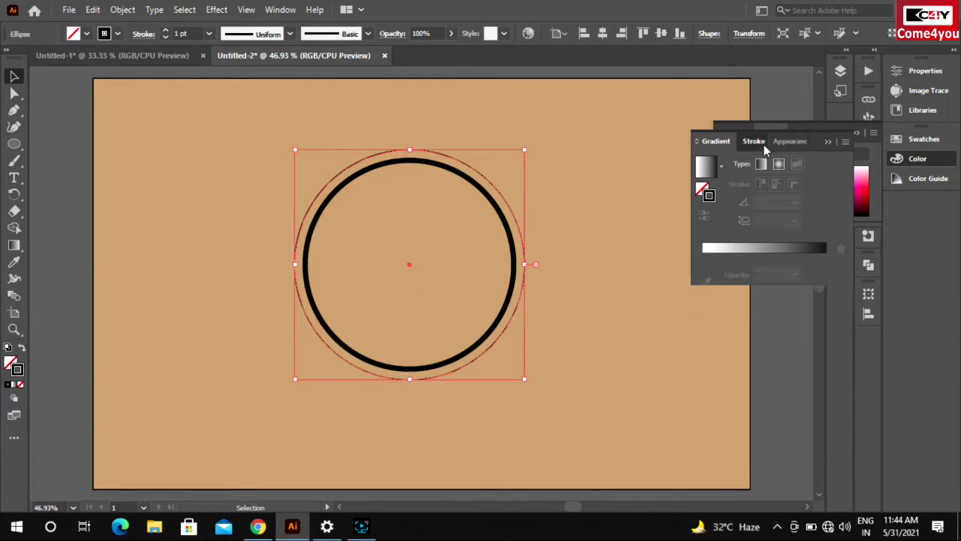
pyautogui.click(755, 142)
pyautogui.click(791, 163)
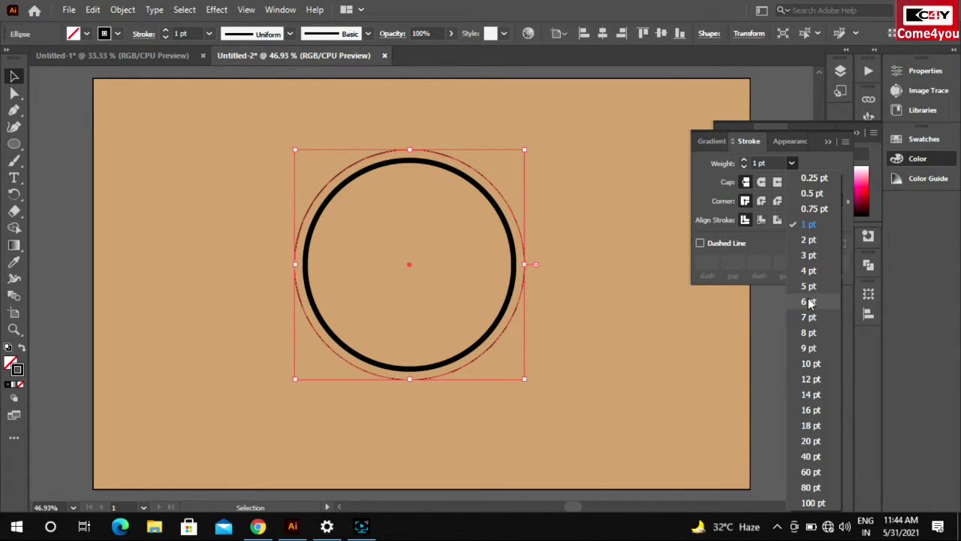
pyautogui.click(808, 333)
# - Collapse the Stroke and Color panels and deselect the rings
pyautogui.click(711, 326)
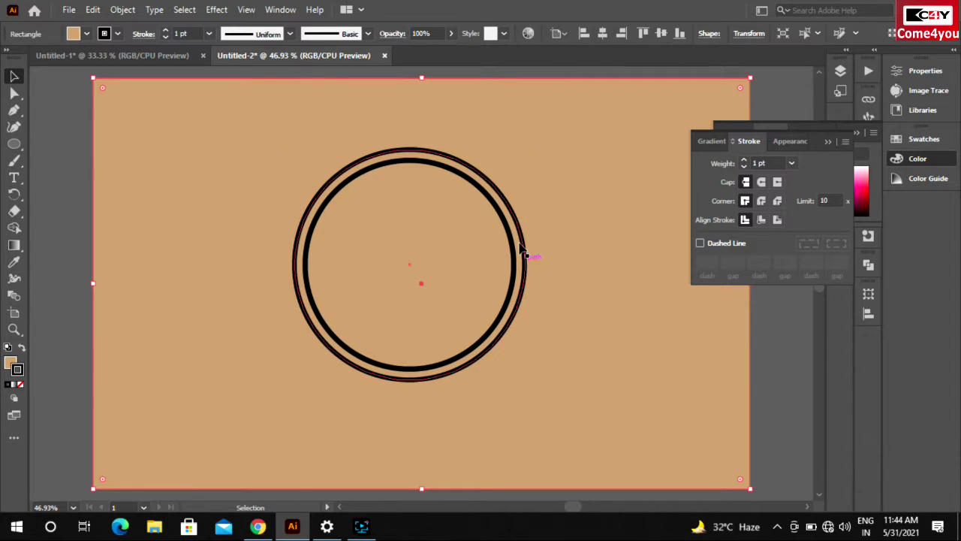
pyautogui.click(831, 140)
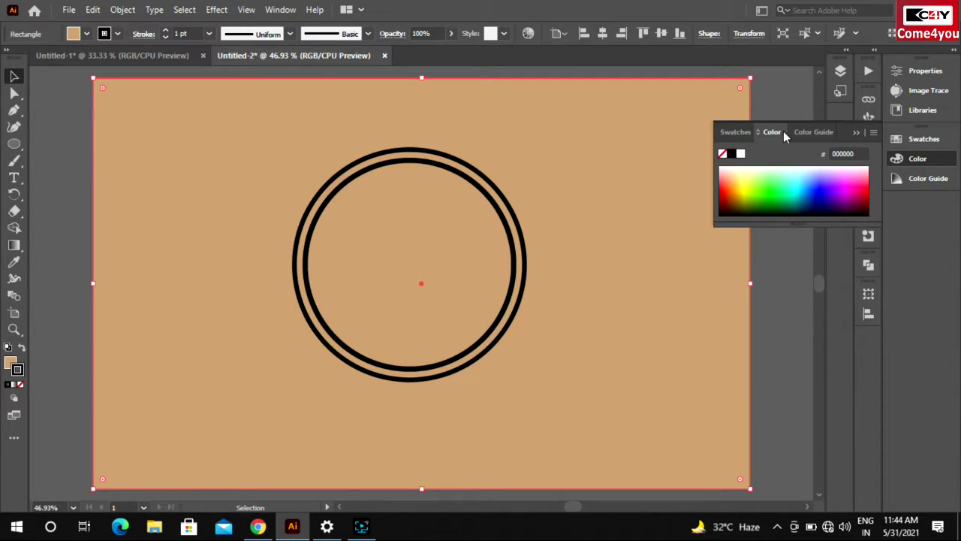
pyautogui.click(856, 133)
pyautogui.click(464, 174)
pyautogui.click(455, 179)
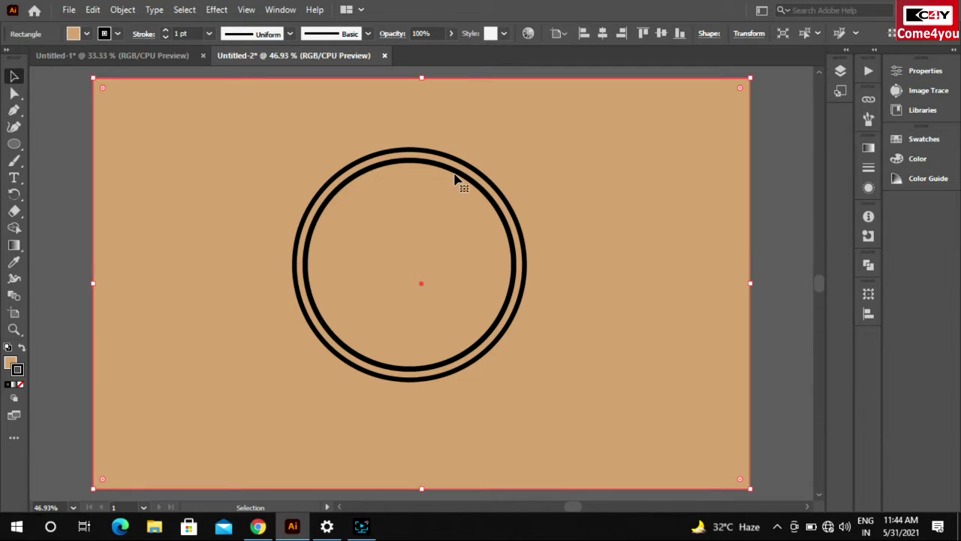
pyautogui.click(781, 163)
# - Select both rings, group them and scale the group up
pyautogui.click(484, 180)
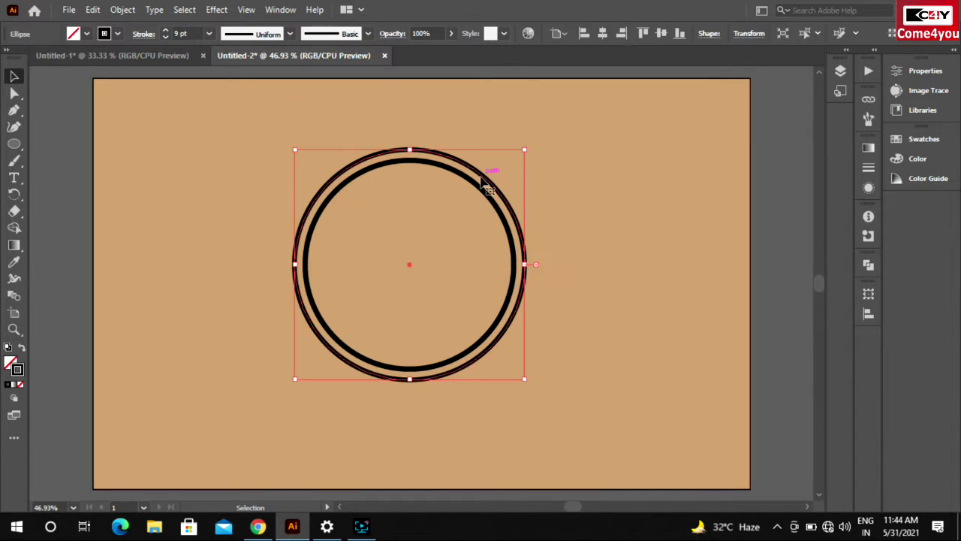
pyautogui.click(474, 190)
pyautogui.keyDown('shift'); pyautogui.click(476, 160); pyautogui.keyUp('shift')
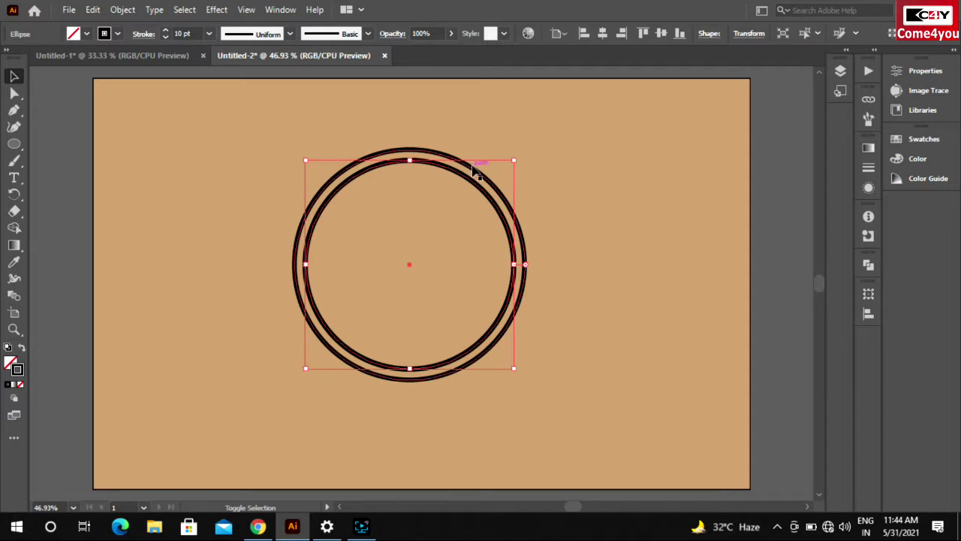
pyautogui.press('a')
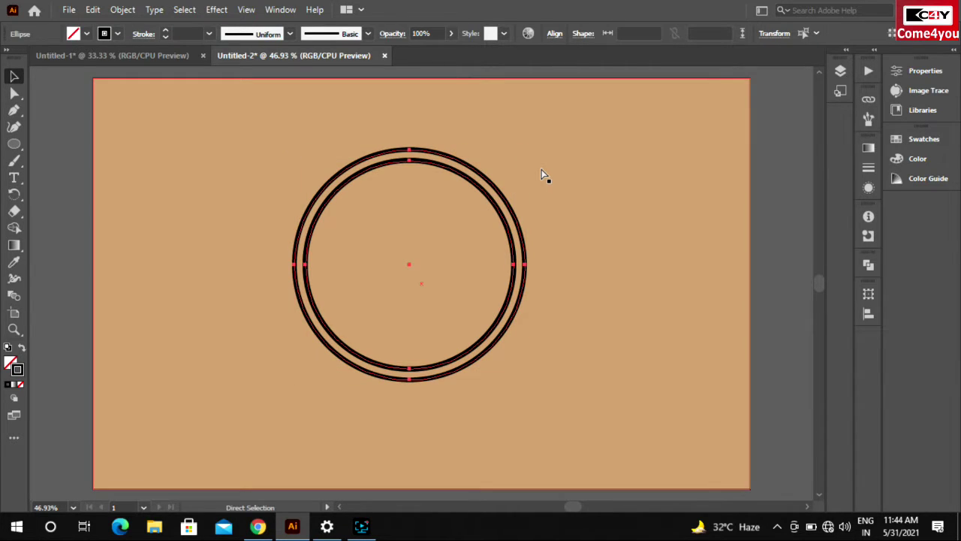
pyautogui.press('v')
pyautogui.moveTo(525, 379); pyautogui.dragTo(591, 446)
# - Undo an accidental background move and drag the ring group toward the page centre
pyautogui.moveTo(510, 337); pyautogui.dragTo(503, 324)
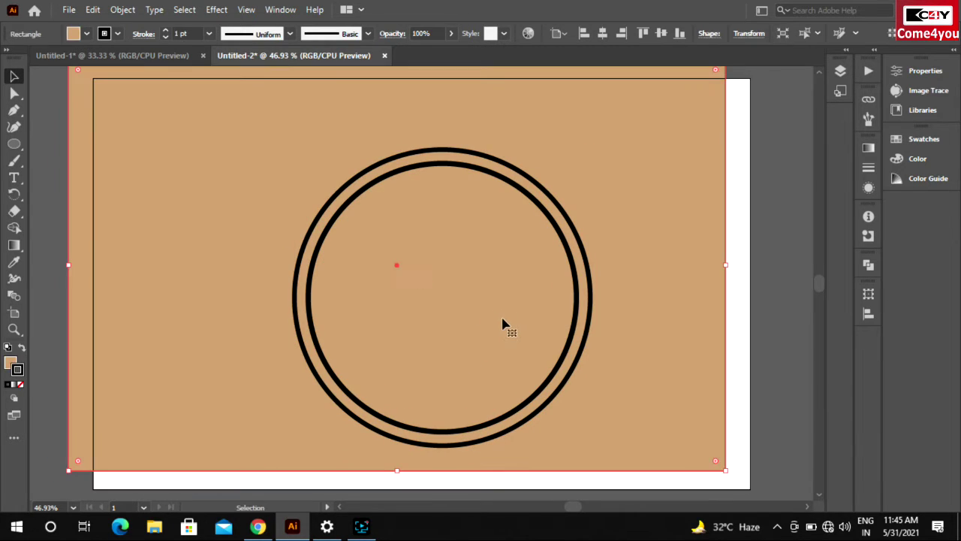
pyautogui.hotkey('ctrl', 'z')
pyautogui.click(439, 160)
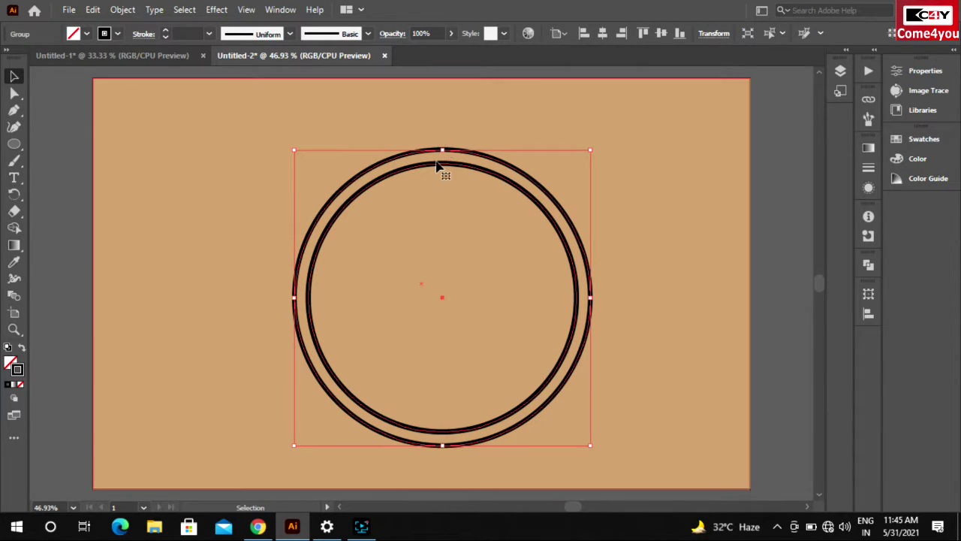
pyautogui.moveTo(439, 167); pyautogui.dragTo(425, 148)
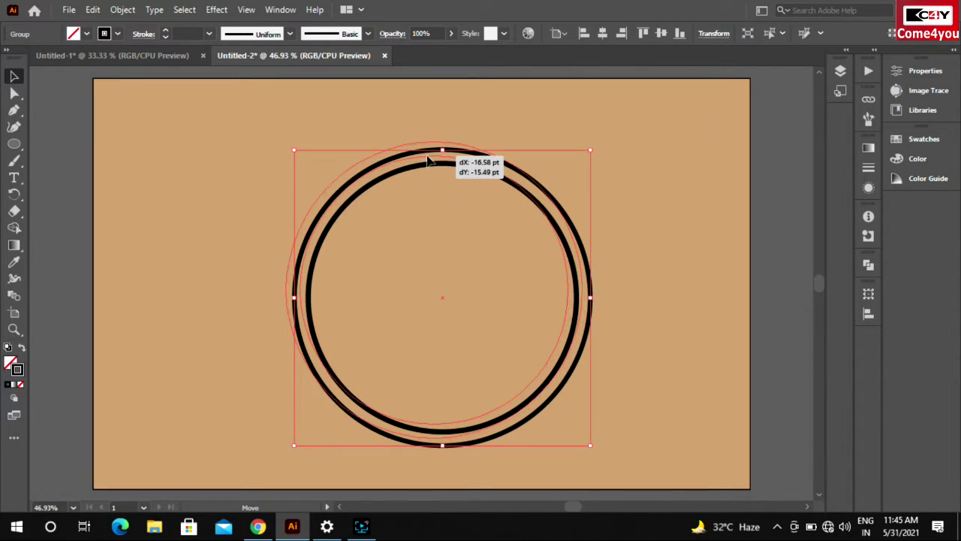
pyautogui.click(810, 198)
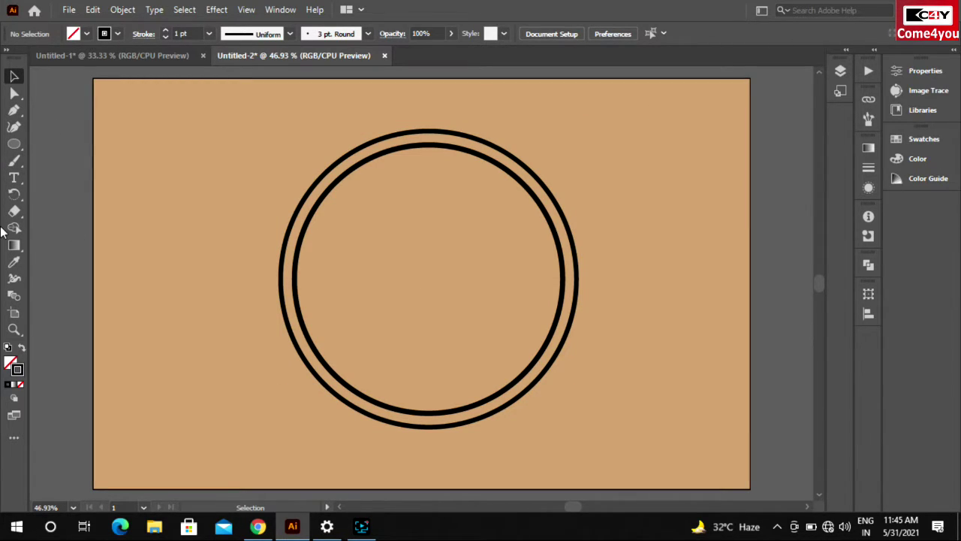
# - Draw a small white bar across the ring's left side and nudge it down
pyautogui.moveTo(13, 149); pyautogui.dragTo(71, 164)
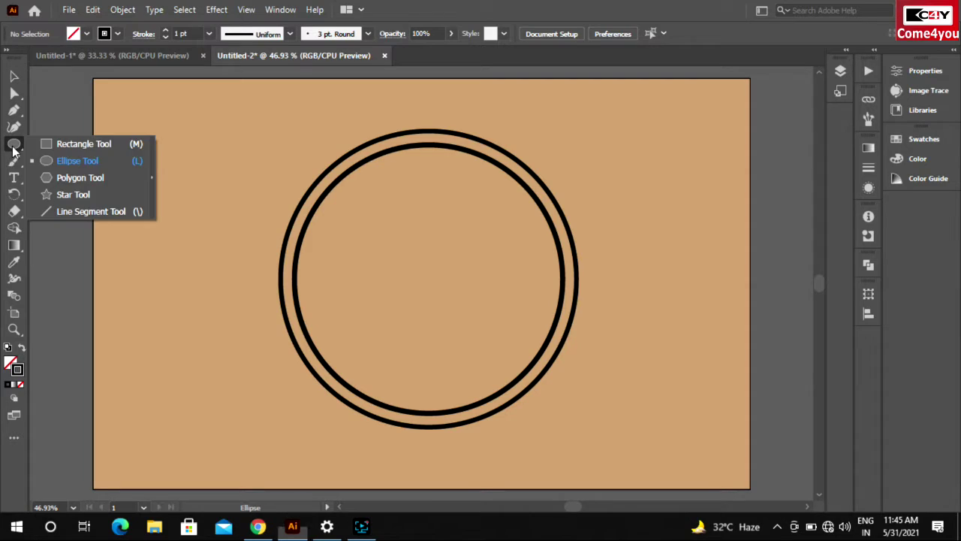
pyautogui.press('m')
pyautogui.click(15, 367)
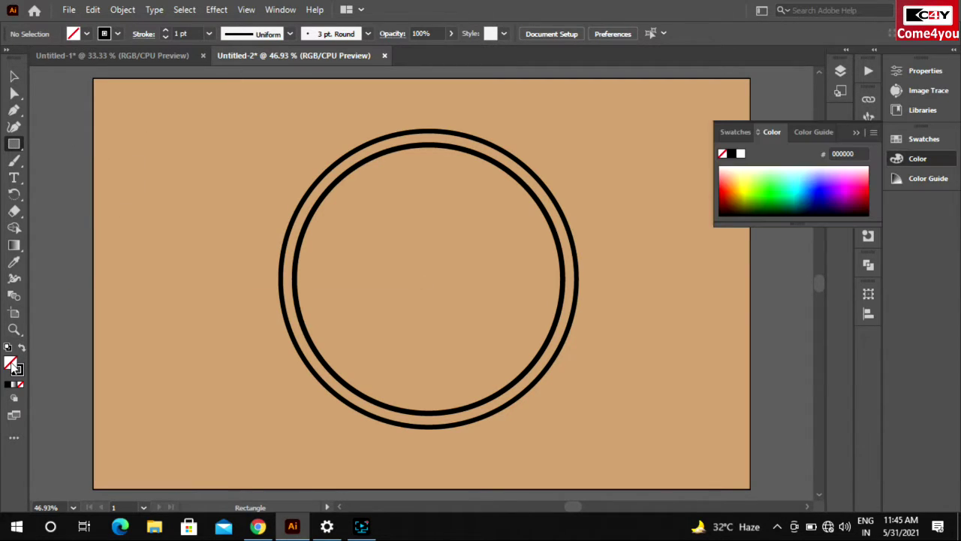
pyautogui.press('d')
pyautogui.scroll(1, 267, 256)
pyautogui.moveTo(268, 250); pyautogui.dragTo(319, 267)
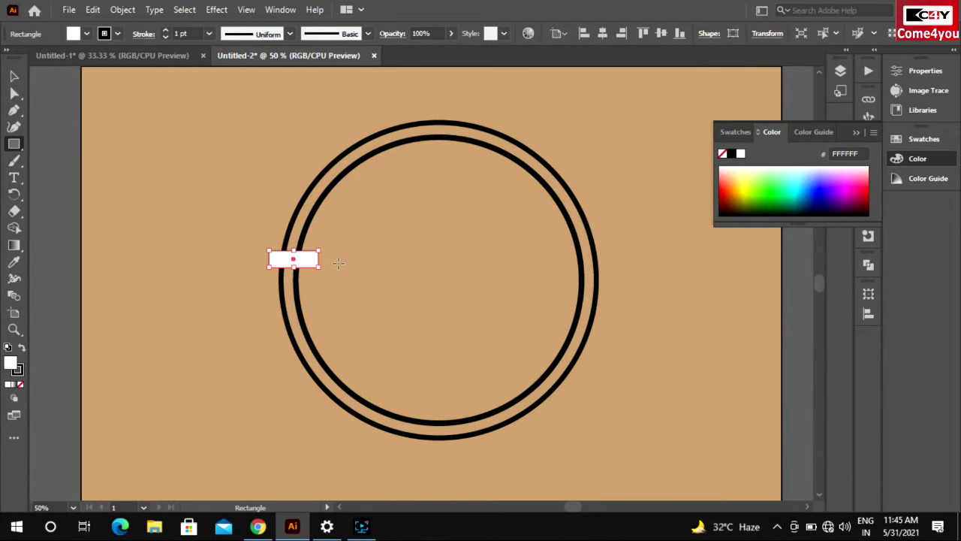
pyautogui.press('v')
pyautogui.hotkey('shift', 'Down')
pyautogui.hotkey('shift', 'Down')
pyautogui.hotkey('shift', 'Down')
pyautogui.hotkey('shift', 'Down')
pyautogui.hotkey('shift', 'Down')
pyautogui.press('Down')
pyautogui.press('Down')
pyautogui.press('Down')
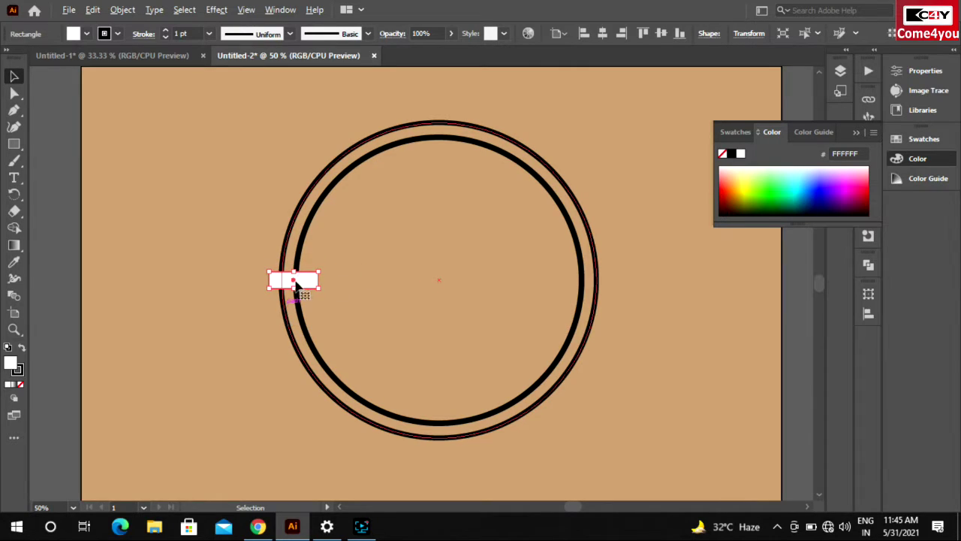
# - Copy the bar to the ring's right side and fill both bars black
pyautogui.moveTo(305, 283); pyautogui.dragTo(601, 278)
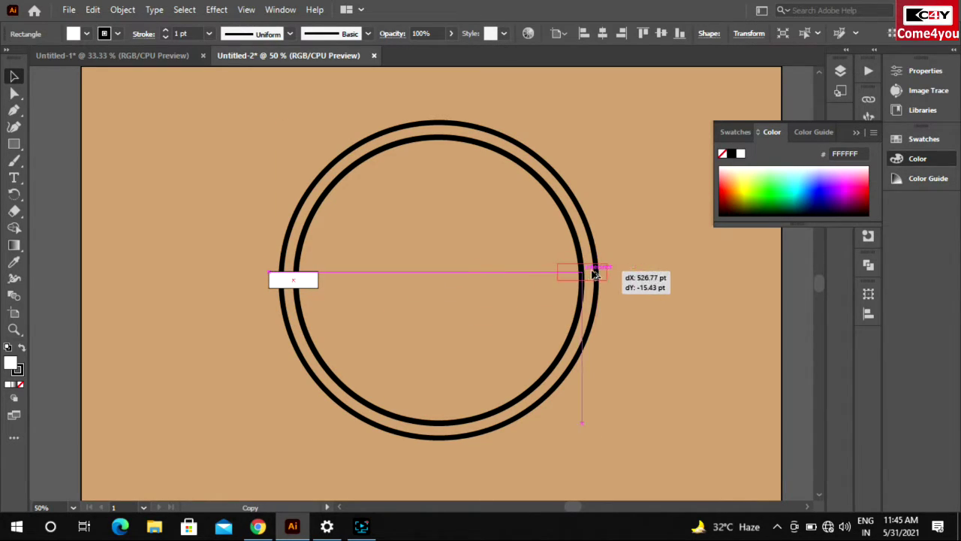
pyautogui.moveTo(602, 278); pyautogui.dragTo(601, 278)
pyautogui.click(692, 281)
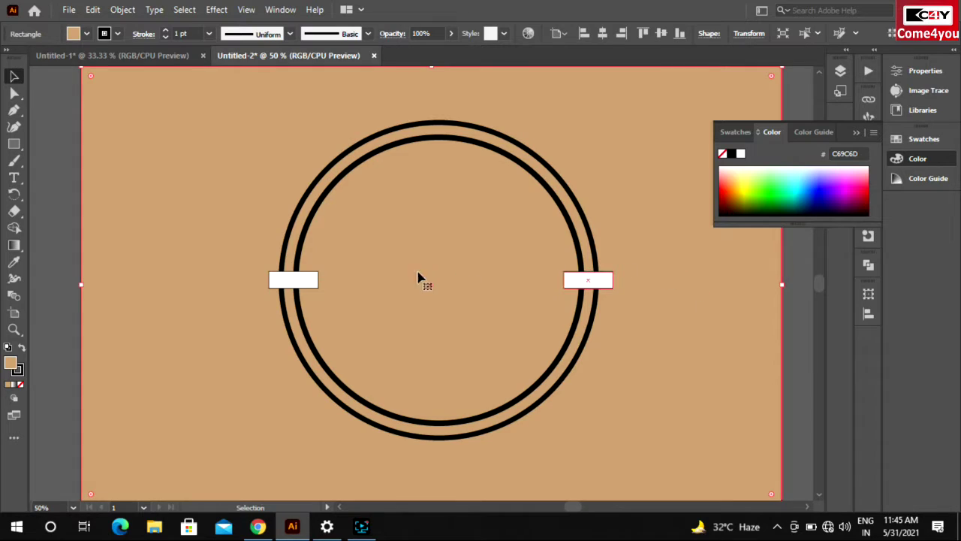
pyautogui.click(312, 284)
pyautogui.keyDown('shift'); pyautogui.click(578, 278); pyautogui.keyUp('shift')
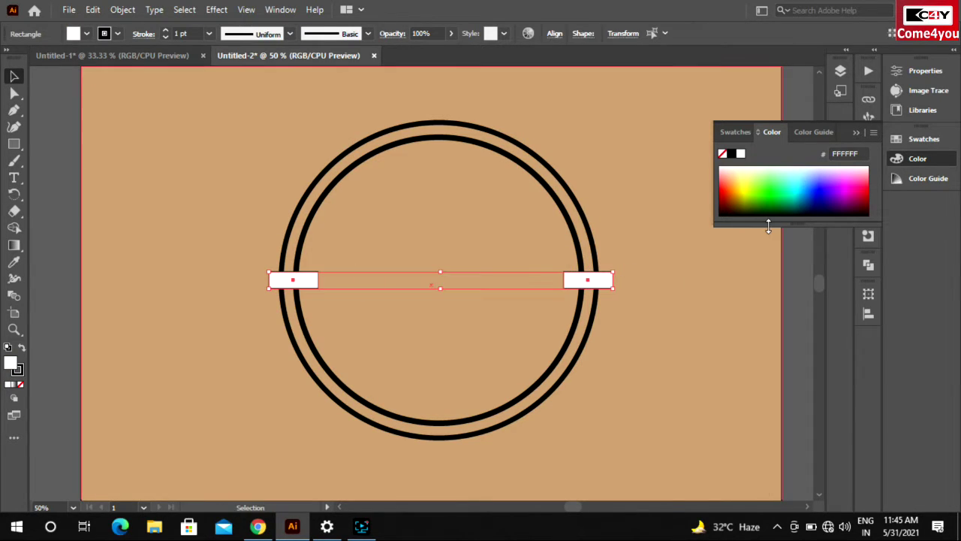
pyautogui.click(771, 210)
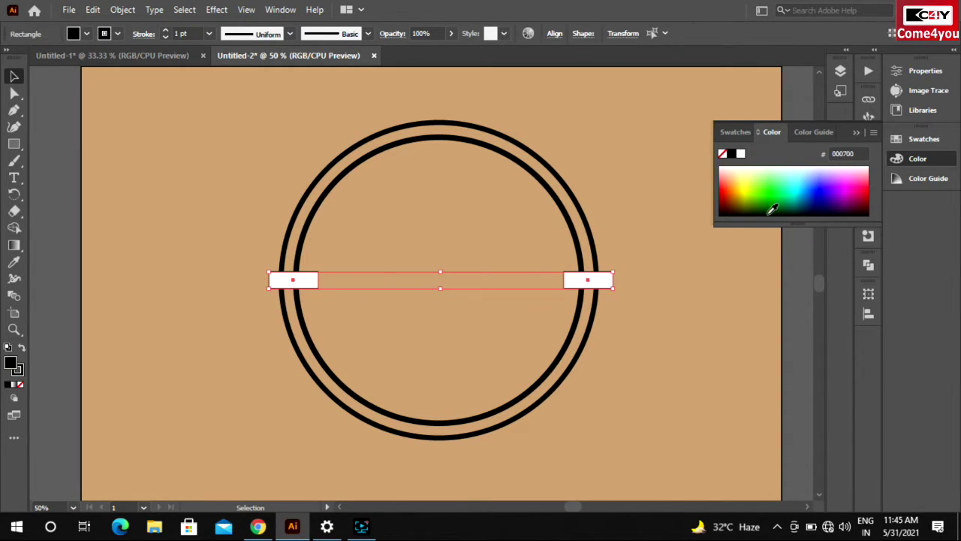
pyautogui.click(857, 133)
pyautogui.click(702, 158)
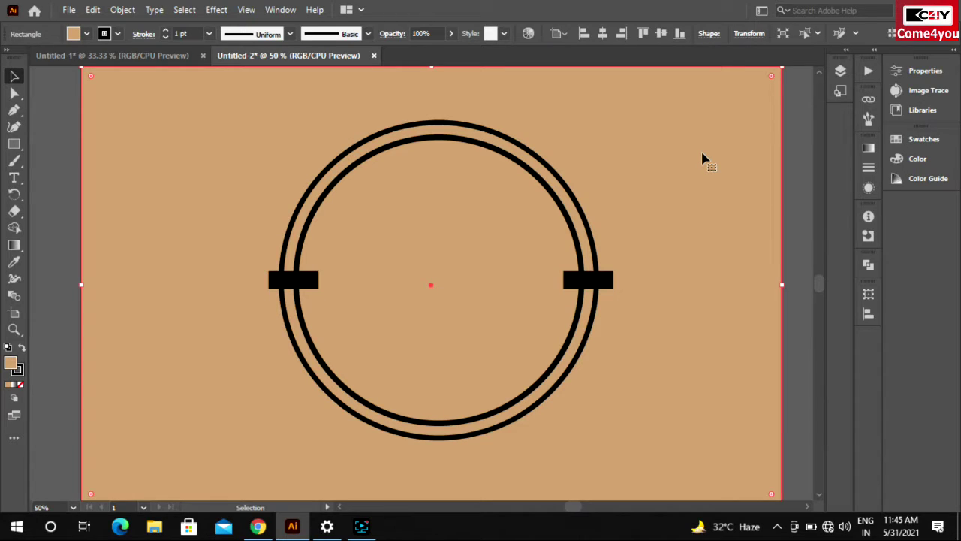
pyautogui.click(18, 181)
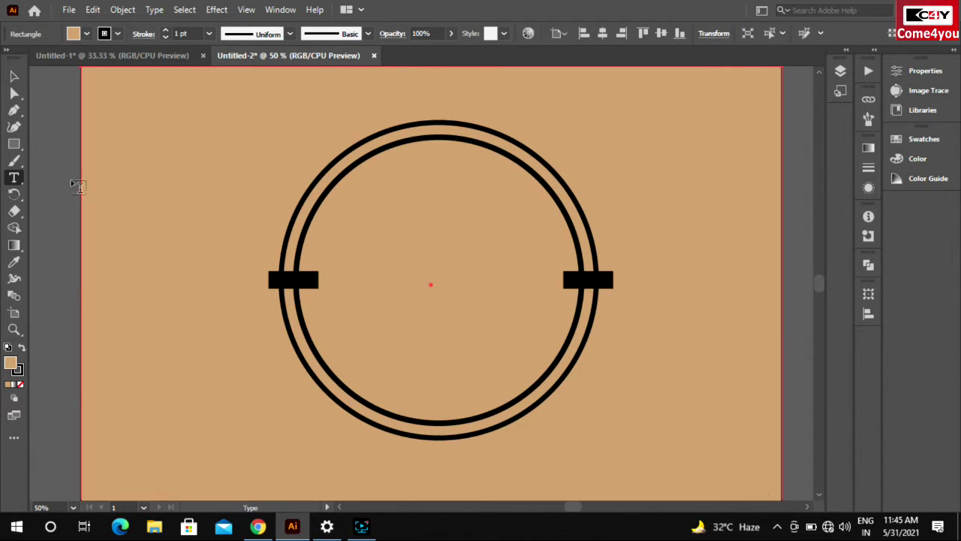
# - Type COME4YOU inside the ring, enlarge it and centre it between the bars
pyautogui.click(364, 240)
pyautogui.write('co')
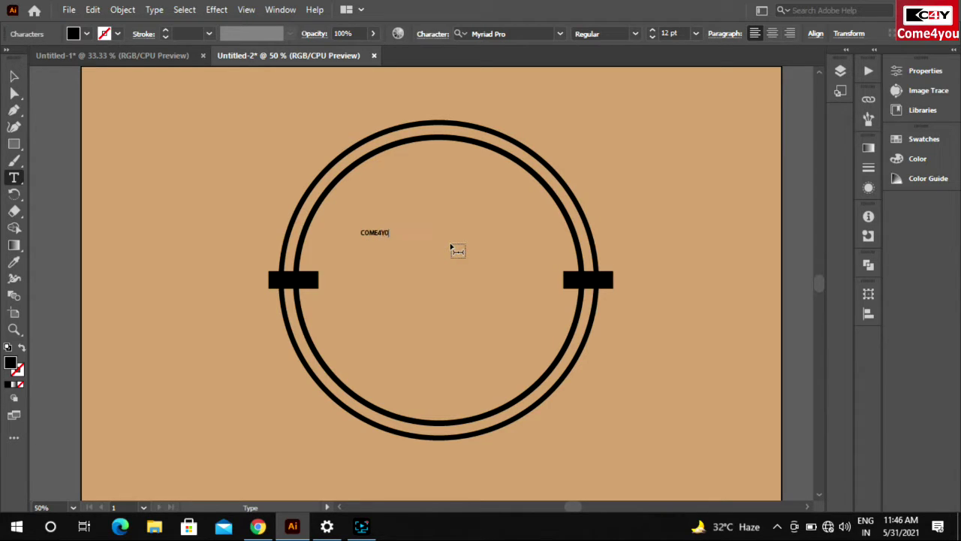
pyautogui.press('Escape')
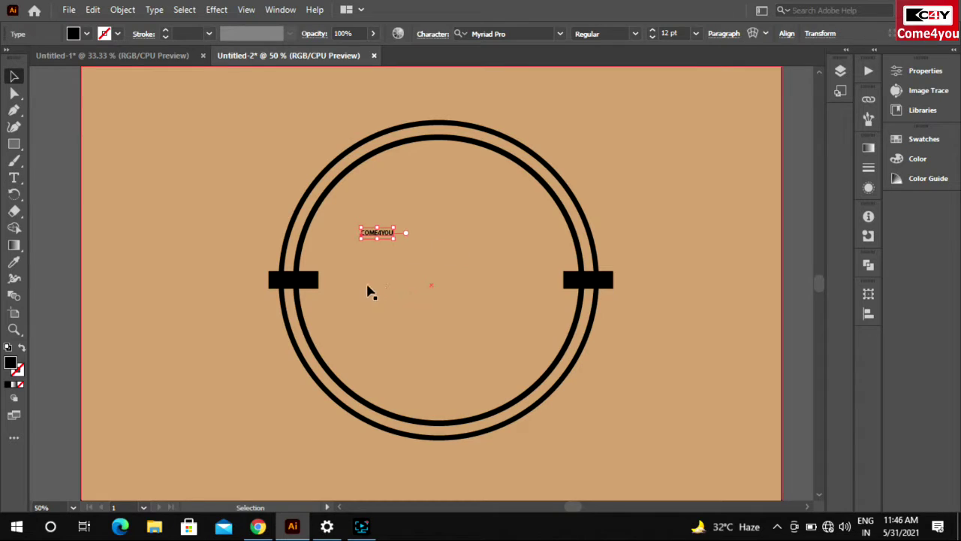
pyautogui.moveTo(396, 237); pyautogui.dragTo(536, 304)
pyautogui.moveTo(459, 248); pyautogui.dragTo(439, 259)
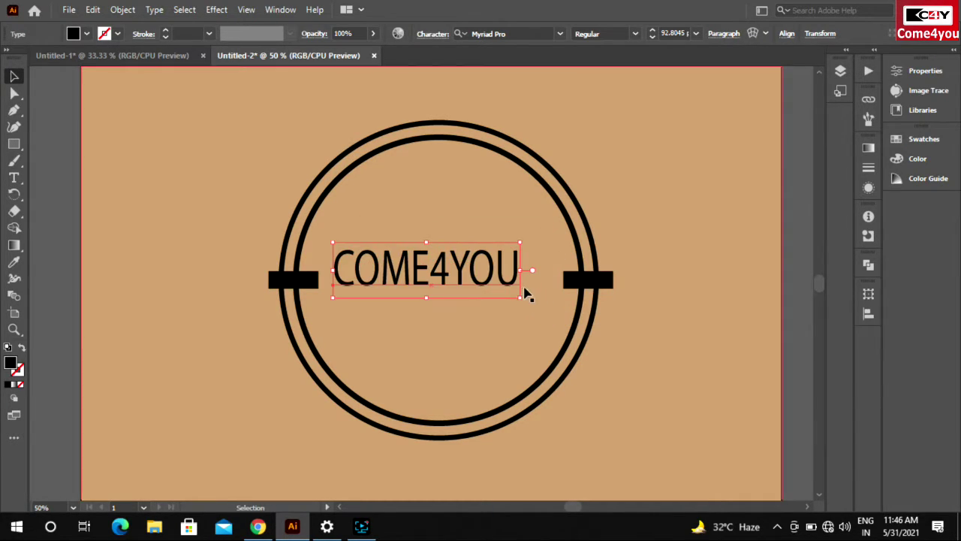
pyautogui.moveTo(526, 294)
pyautogui.mouseDown()
pyautogui.moveTo(558, 305)
pyautogui.moveTo(612, 293)
pyautogui.mouseUp()
pyautogui.moveTo(497, 279); pyautogui.dragTo(484, 279)
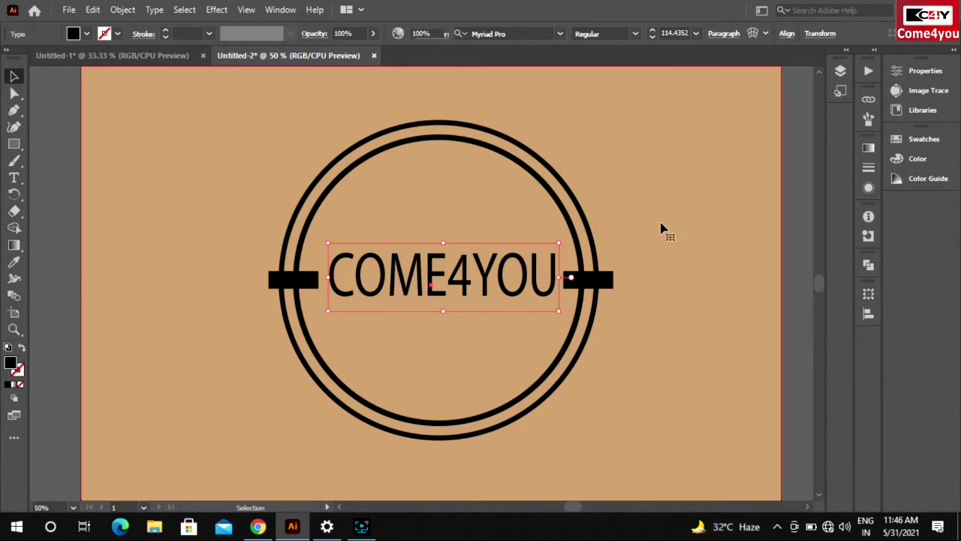
# - Try Bradley Hand ITC and Blackadder ITC, settle on Bauhaus 93, nudge text left
pyautogui.click(153, 10)
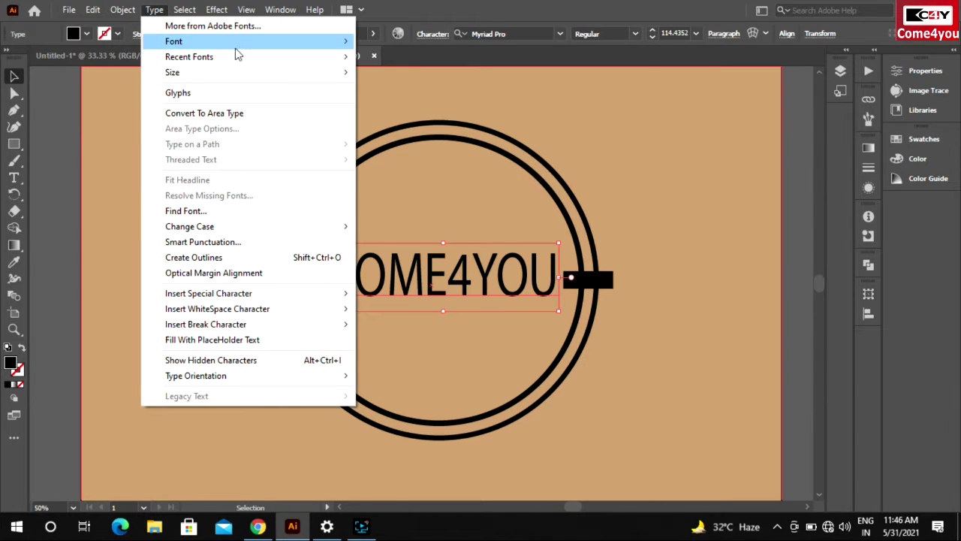
pyautogui.moveTo(173, 42)
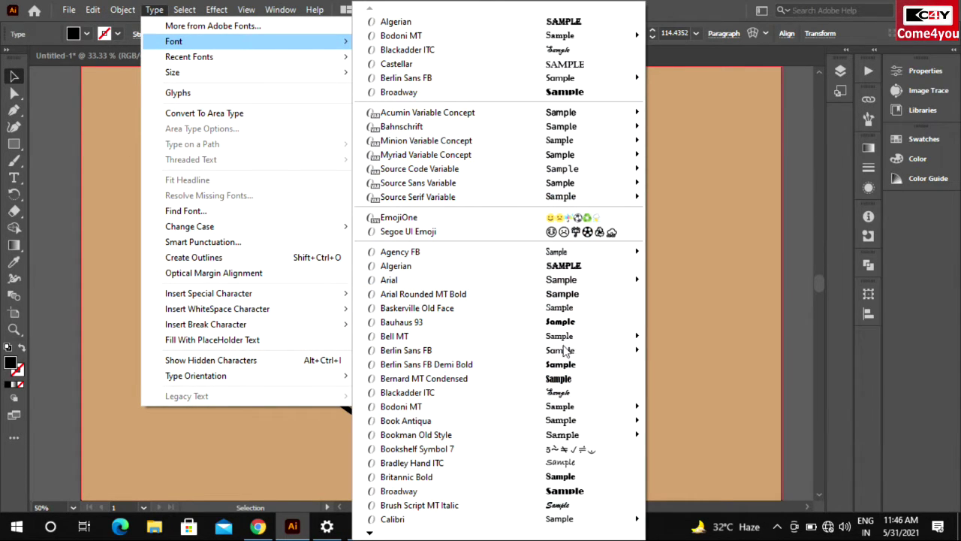
pyautogui.click(570, 465)
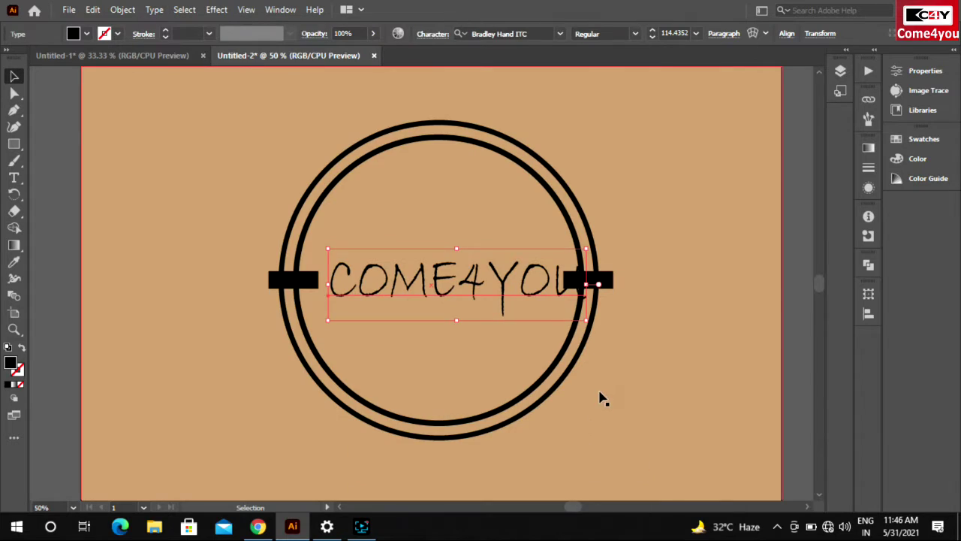
pyautogui.click(184, 10)
pyautogui.click(154, 9)
pyautogui.moveTo(173, 41)
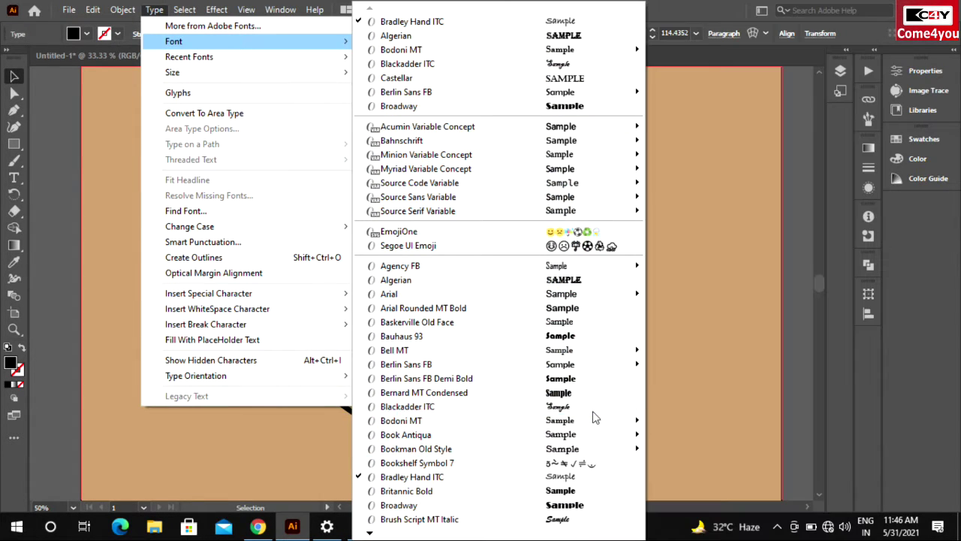
pyautogui.click(592, 408)
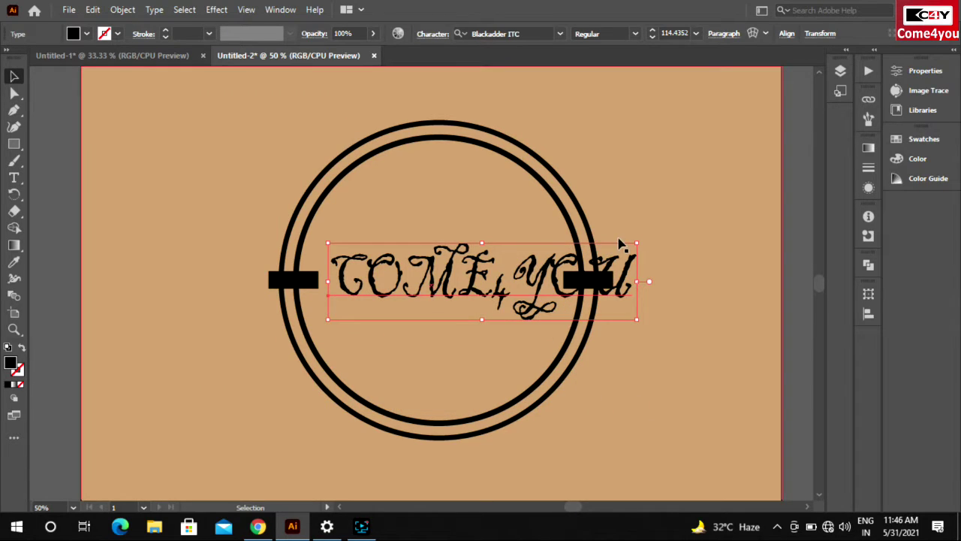
pyautogui.click(184, 10)
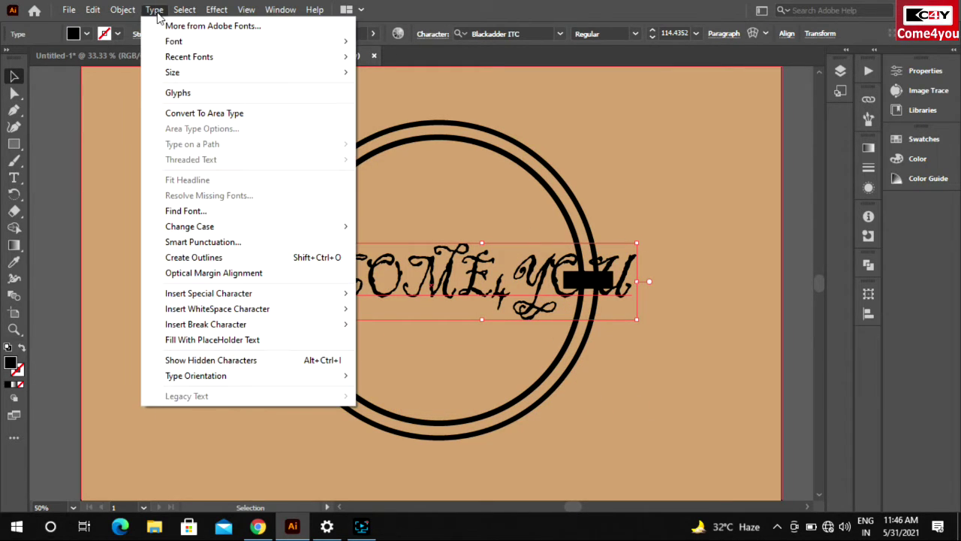
pyautogui.moveTo(174, 41)
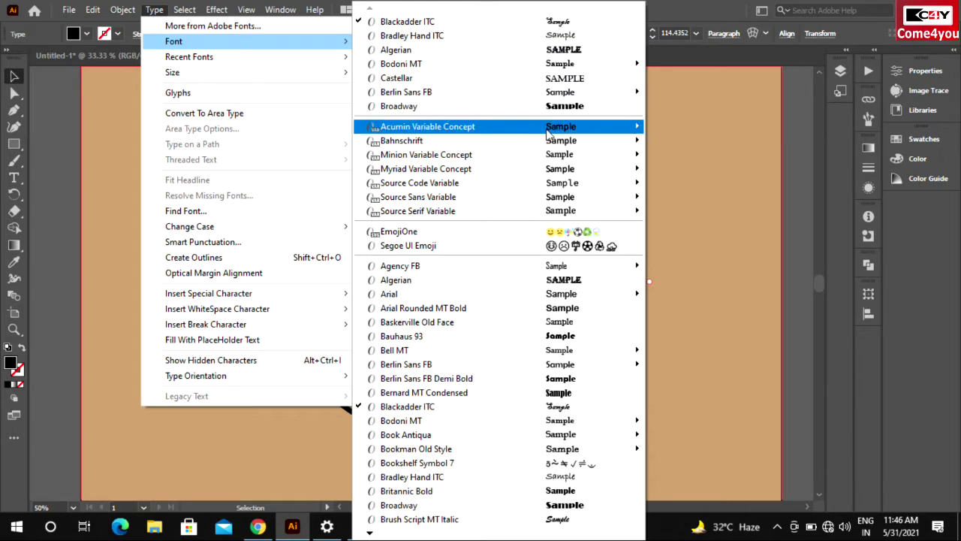
pyautogui.click(587, 340)
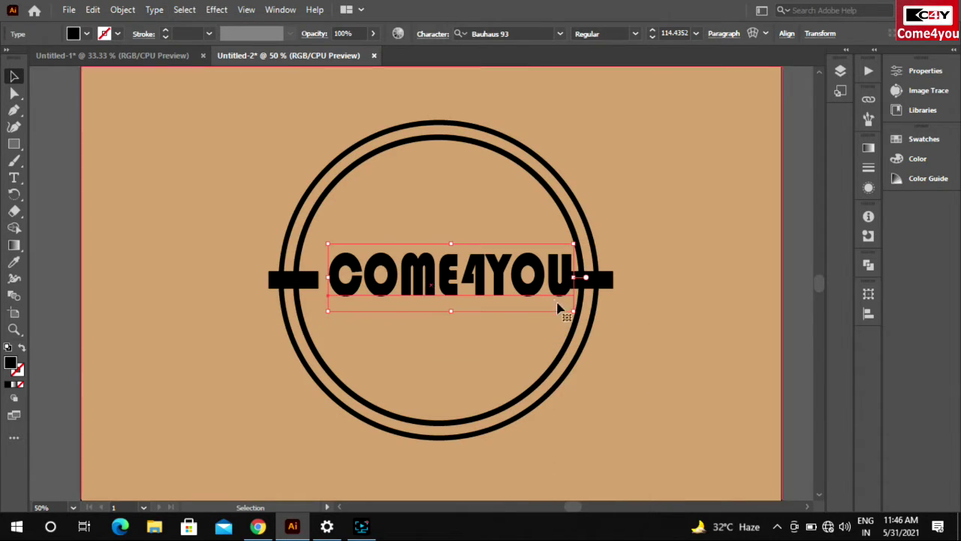
pyautogui.press('Left')
pyautogui.press('Left')
pyautogui.press('Left')
pyautogui.press('Left')
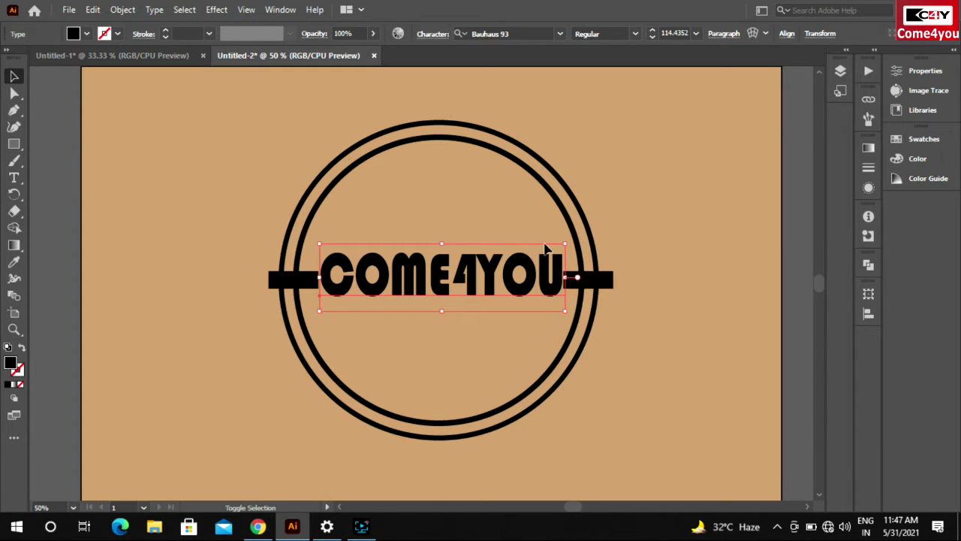
# - Narrow the COME4YOU text so it fits between the two black bars
pyautogui.moveTo(565, 244); pyautogui.dragTo(555, 246)
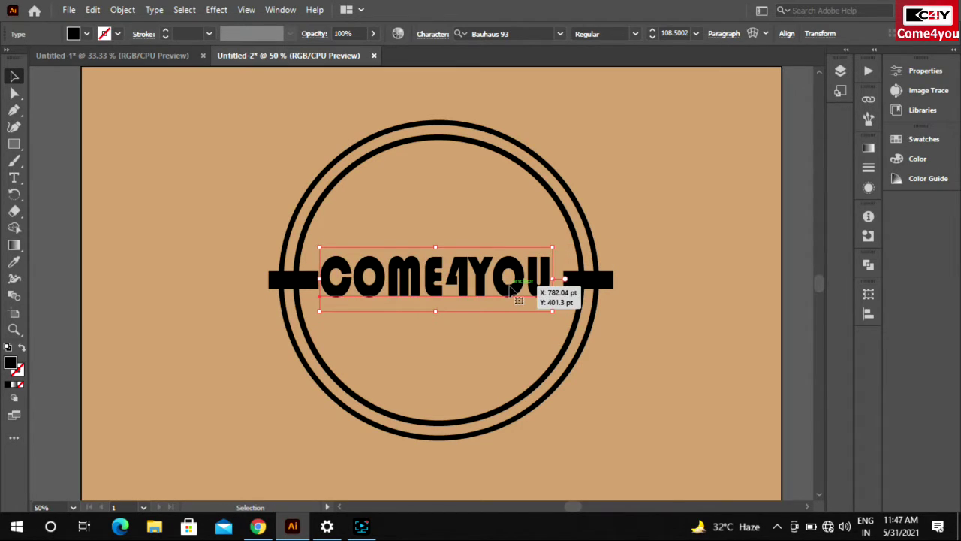
pyautogui.rightClick(509, 285)
pyautogui.click(492, 285)
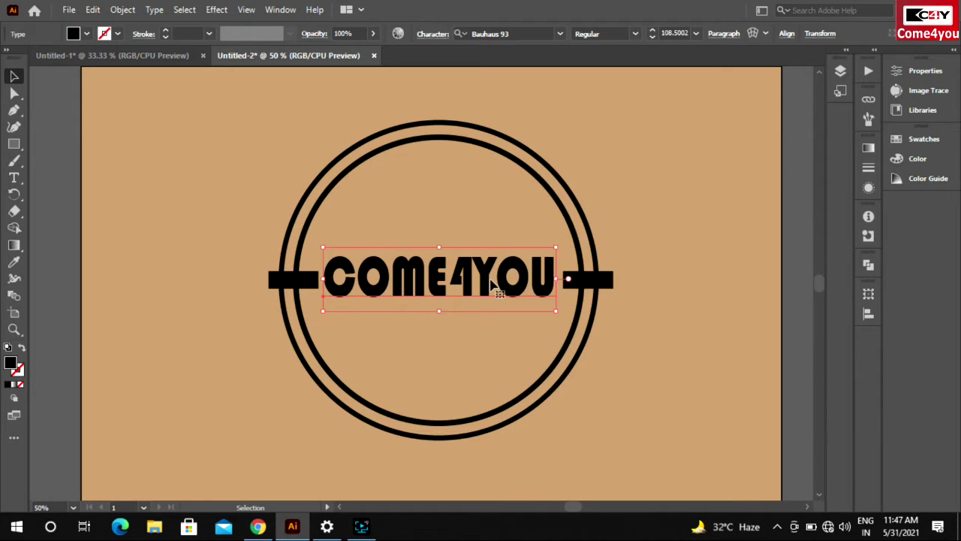
pyautogui.doubleClick(492, 286)
pyautogui.doubleClick(492, 285)
pyautogui.click(529, 276)
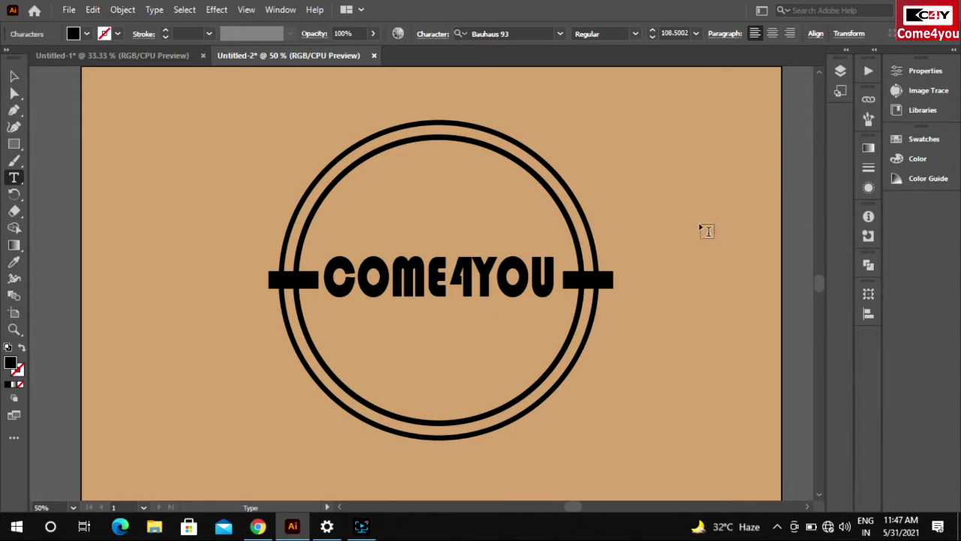
pyautogui.press('Escape')
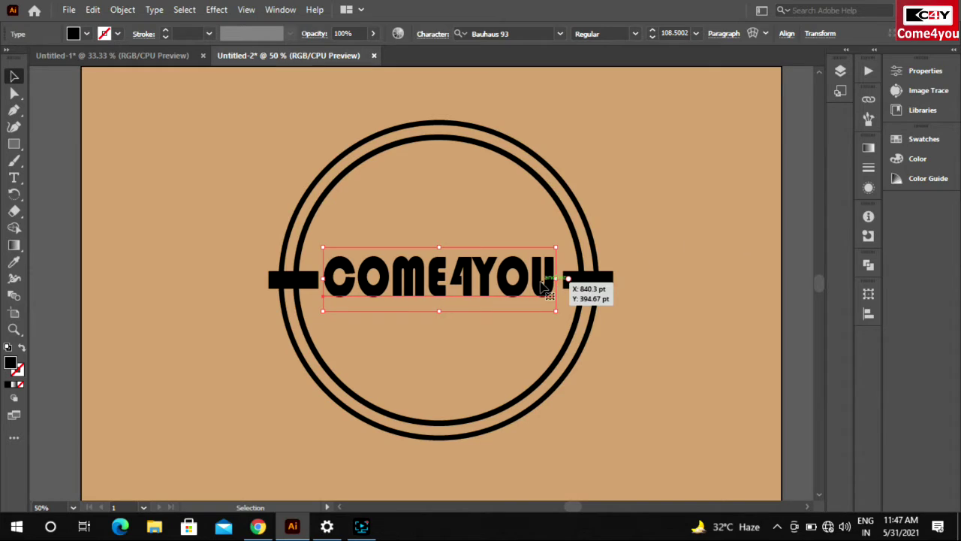
# - Try a white fill on the COME4YOU characters through the Appearance panel
pyautogui.click(868, 148)
pyautogui.click(754, 142)
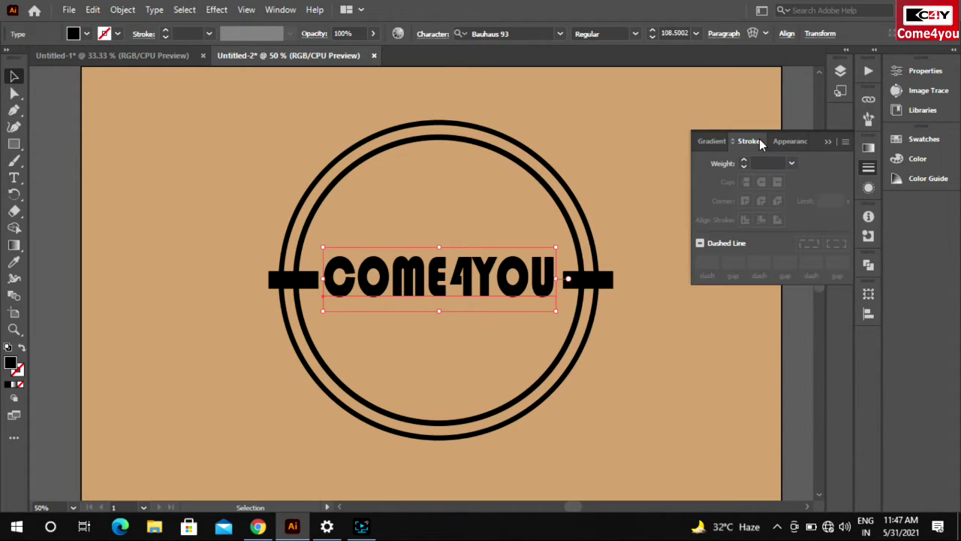
pyautogui.click(788, 142)
pyautogui.click(736, 167)
pyautogui.doubleClick(746, 184)
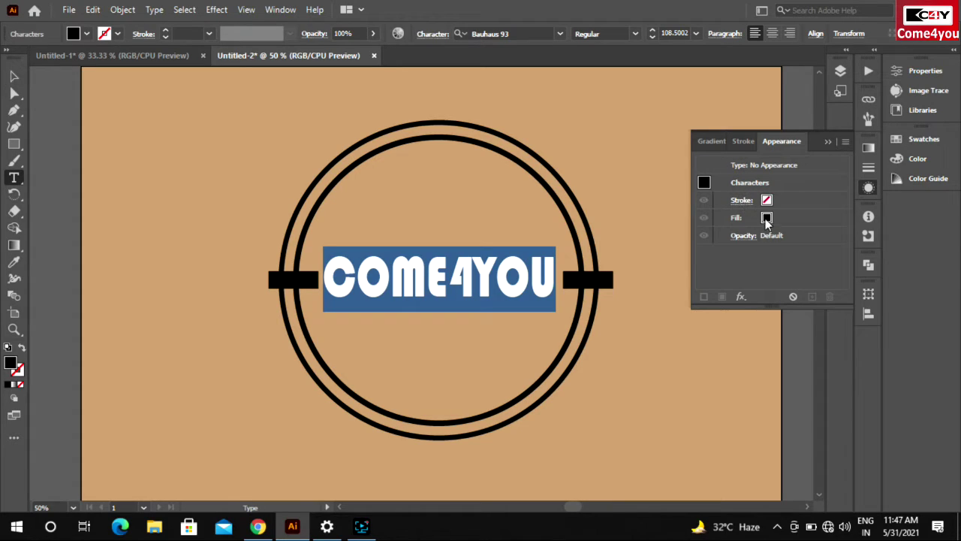
pyautogui.click(766, 218)
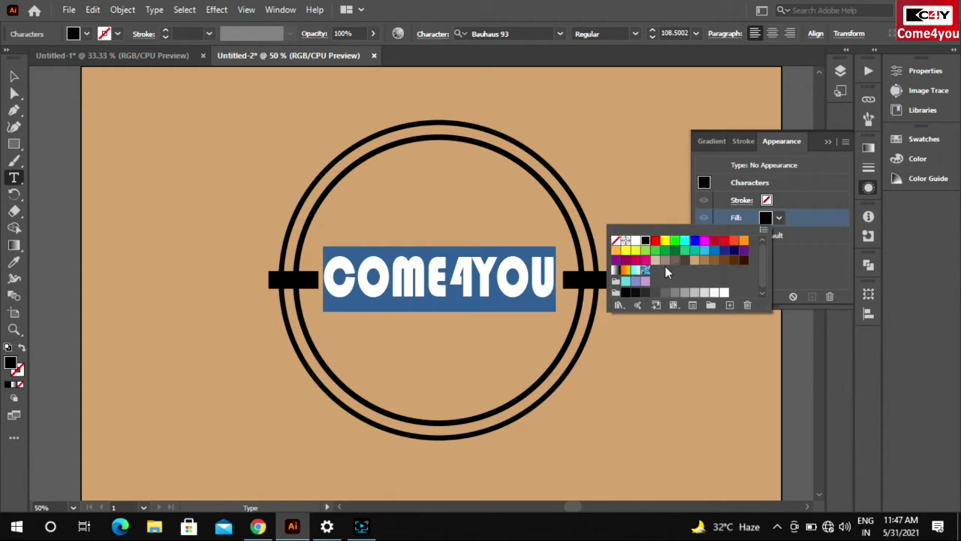
pyautogui.click(637, 241)
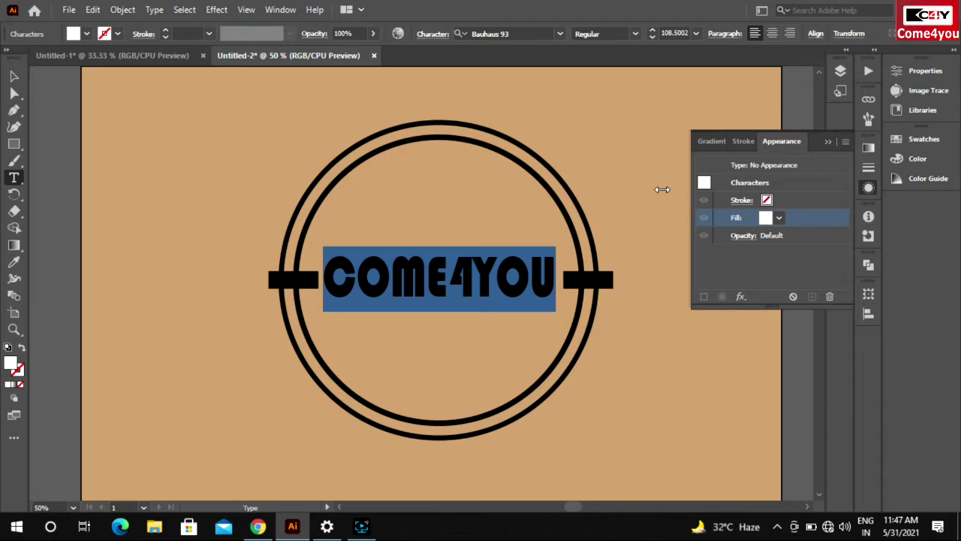
pyautogui.keyDown('ctrl'); pyautogui.click(686, 116); pyautogui.keyUp('ctrl')
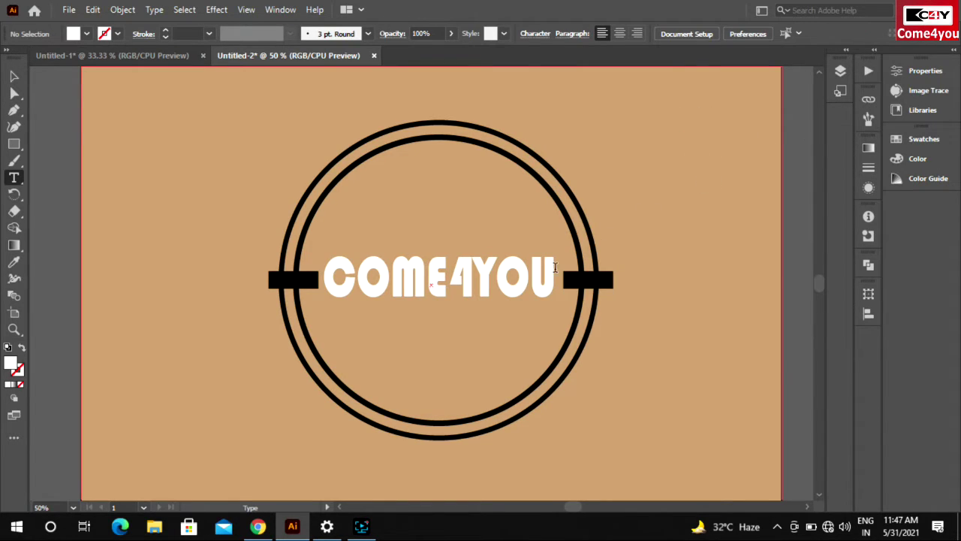
# - Set the COME4YOU text fill to near-black 0B0A09 in the Color Picker
pyautogui.press('v')
pyautogui.click(368, 278)
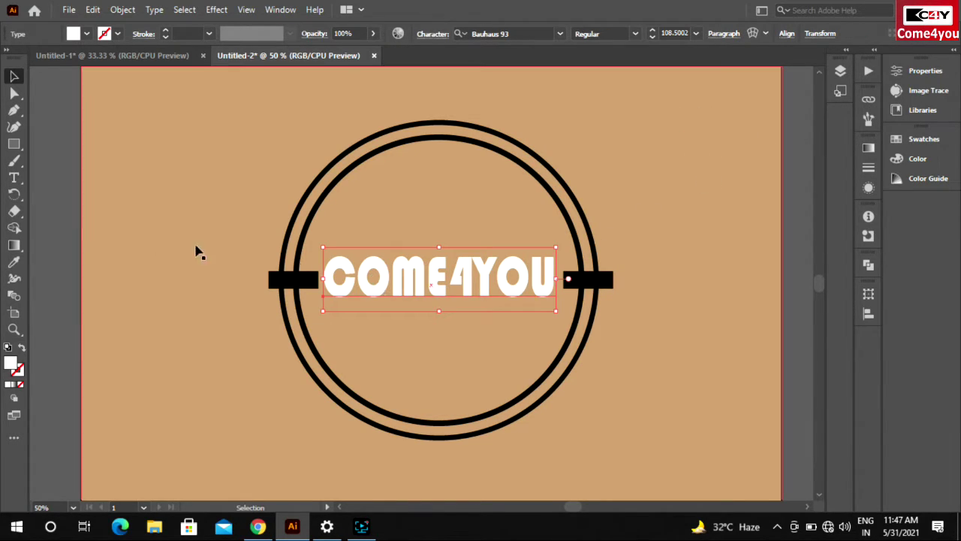
pyautogui.doubleClick(10, 365)
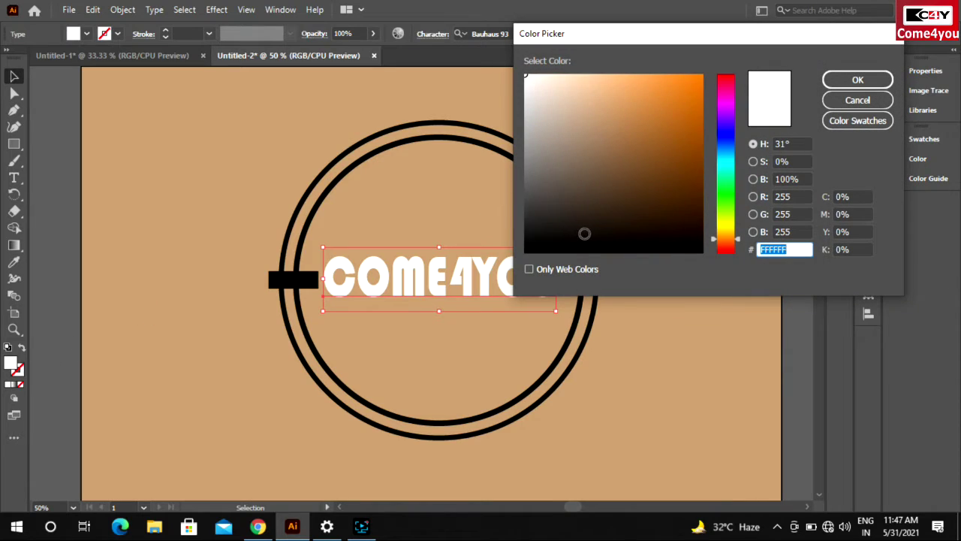
pyautogui.write('0B0A09')
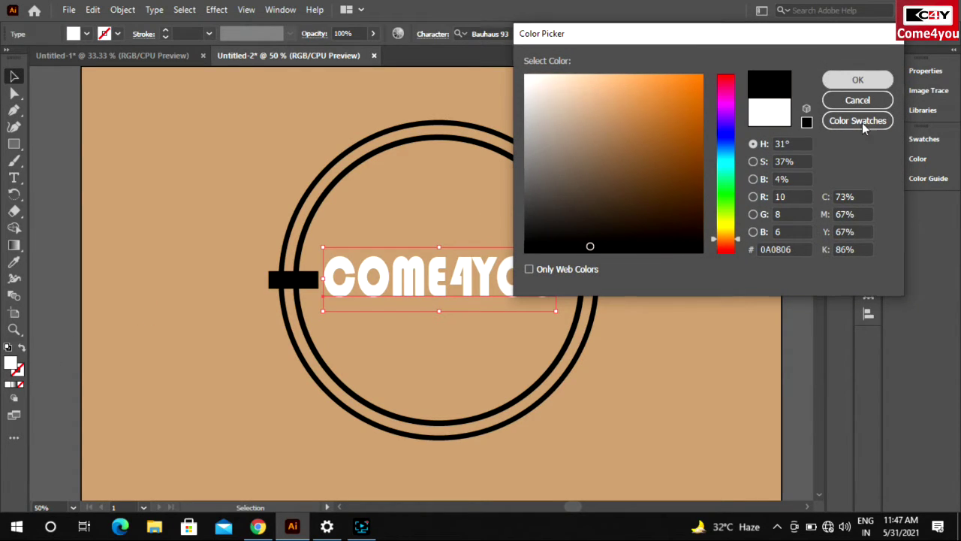
pyautogui.click(857, 79)
pyautogui.click(667, 316)
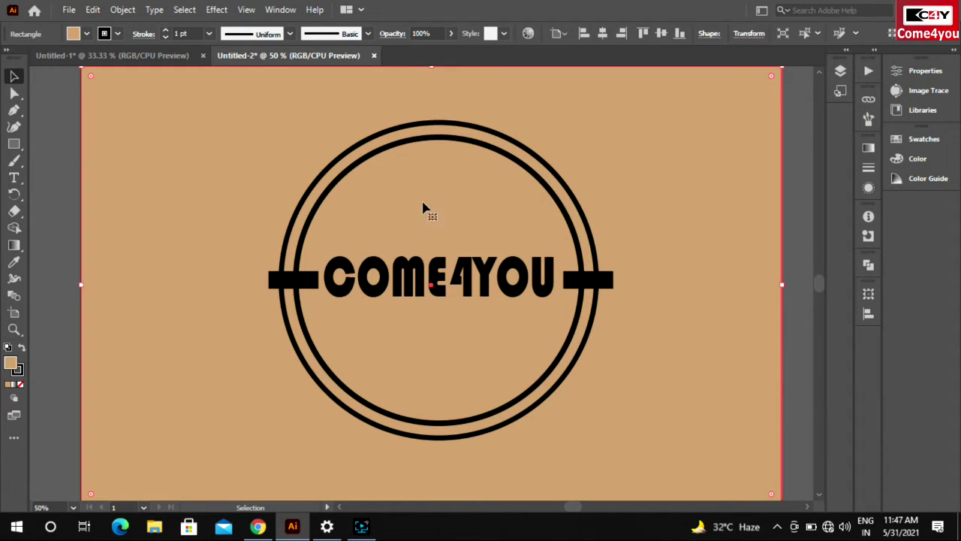
# - Duplicate the left black bar just outside the ring and nudge it slightly left
pyautogui.click(296, 284)
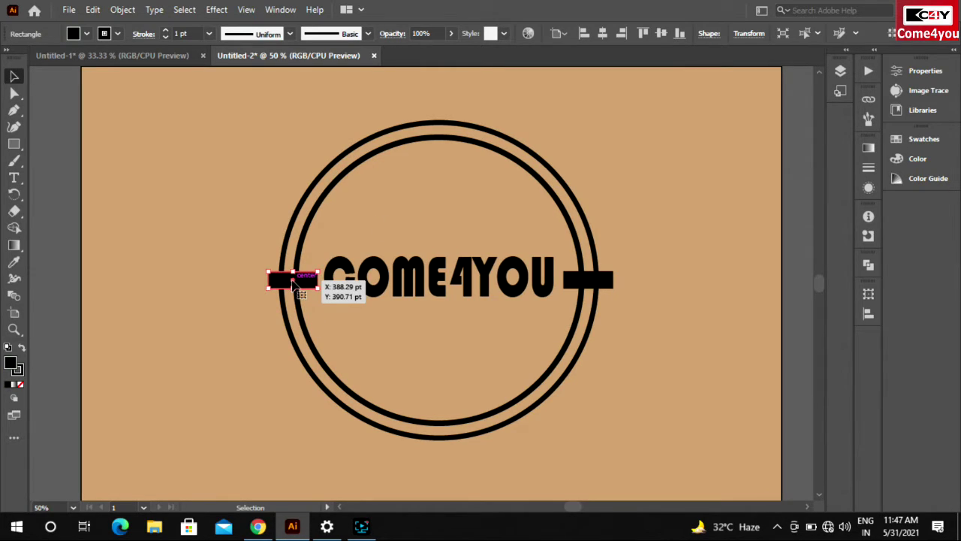
pyautogui.moveTo(291, 279); pyautogui.dragTo(241, 279)
pyautogui.press('Left')
pyautogui.press('Left')
pyautogui.press('Left')
pyautogui.press('Left')
pyautogui.press('Left')
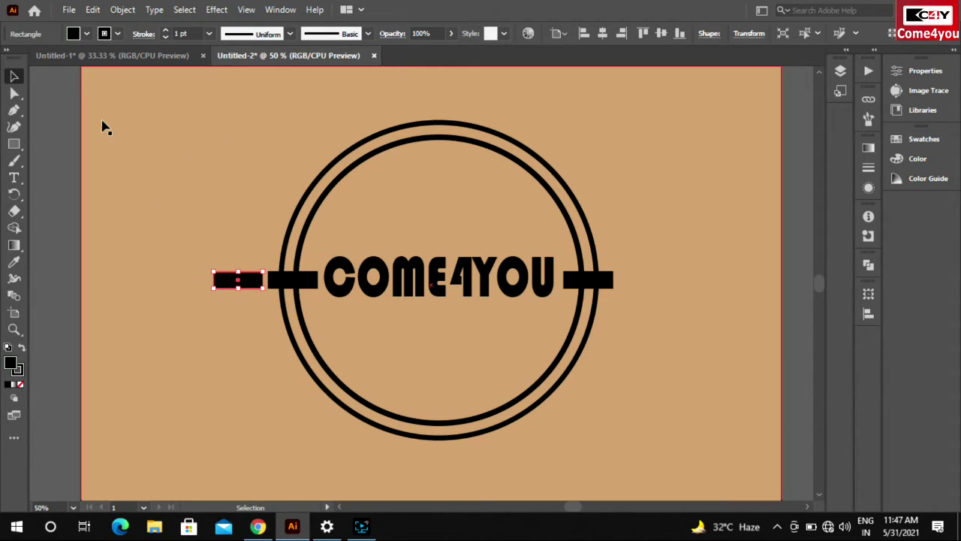
# - Cycle through the Rotate and selection tools, then show the rulers along the canvas
pyautogui.click(13, 193)
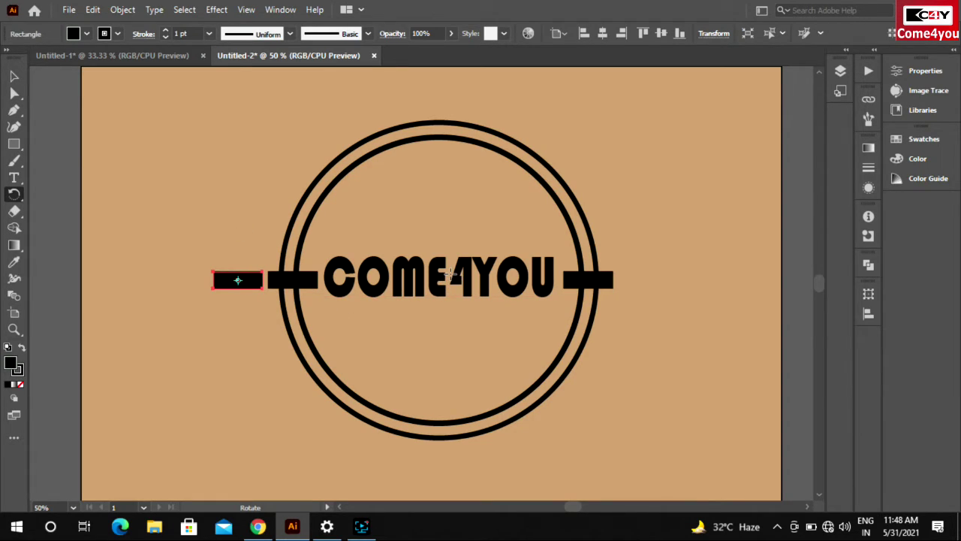
pyautogui.press('v')
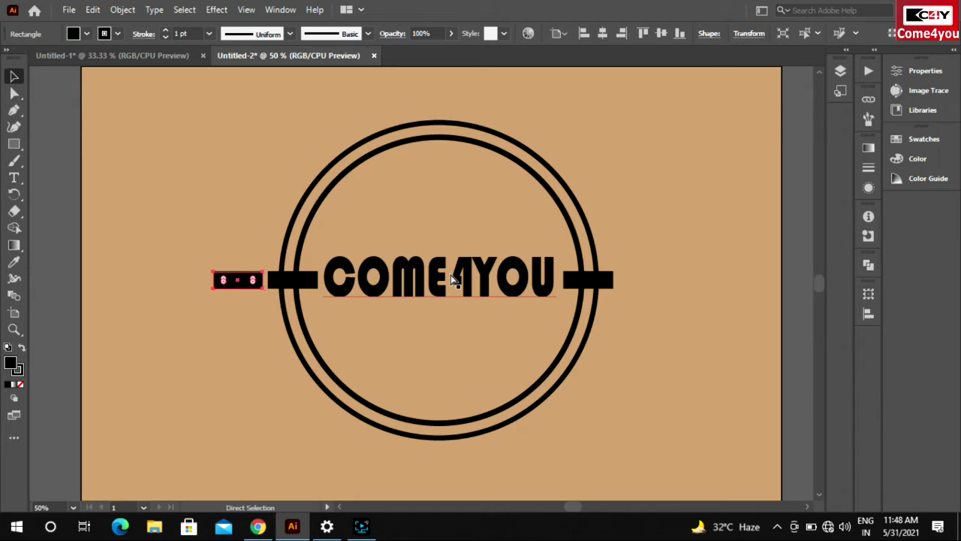
pyautogui.press('v')
pyautogui.press('a')
pyautogui.press('v')
pyautogui.hotkey('ctrl', 'r')
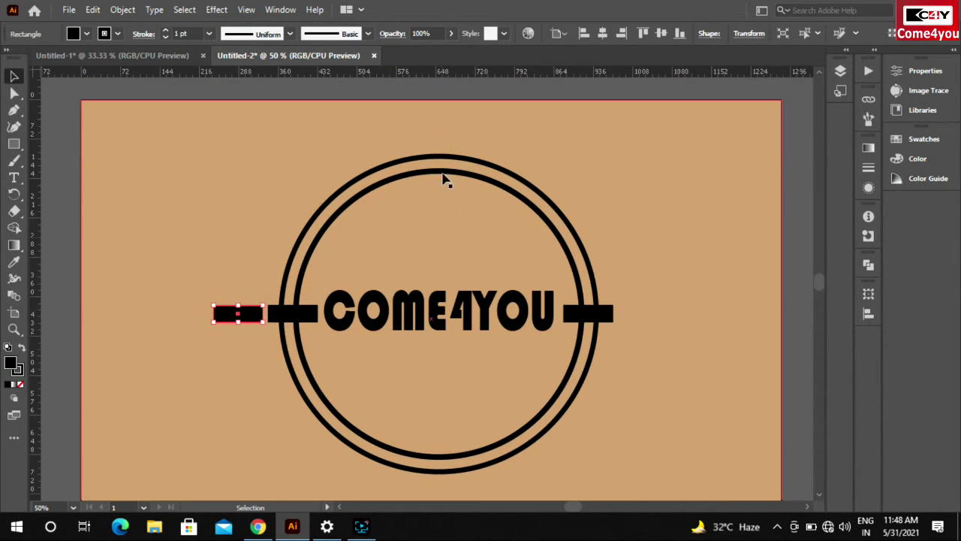
# - Show a horizontal guide across the text row and nudge COME4YOU slightly higher
pyautogui.moveTo(440, 75); pyautogui.dragTo(446, 321)
pyautogui.moveTo(411, 72); pyautogui.dragTo(459, 304)
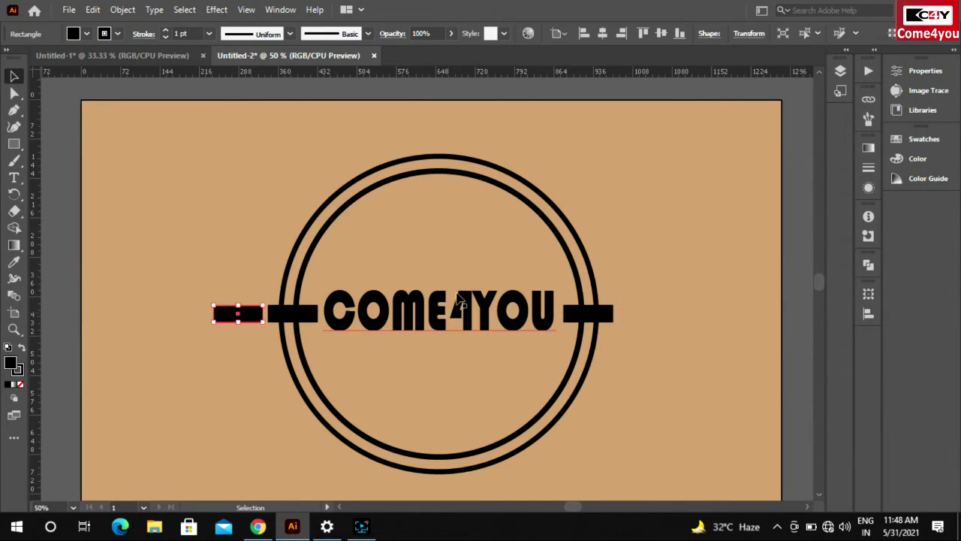
pyautogui.hotkey('ctrl', ';')
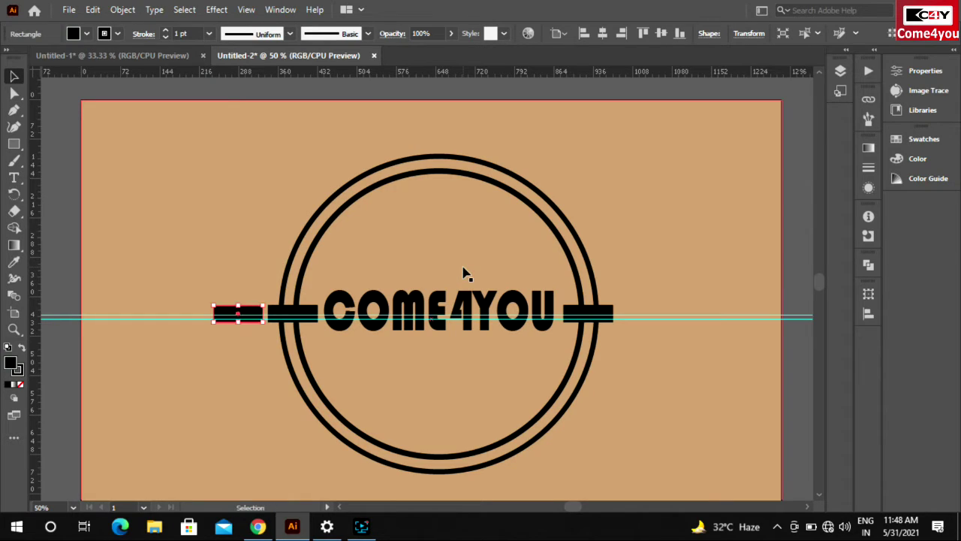
pyautogui.moveTo(458, 309); pyautogui.dragTo(435, 315)
pyautogui.hotkey('ctrl', 'z')
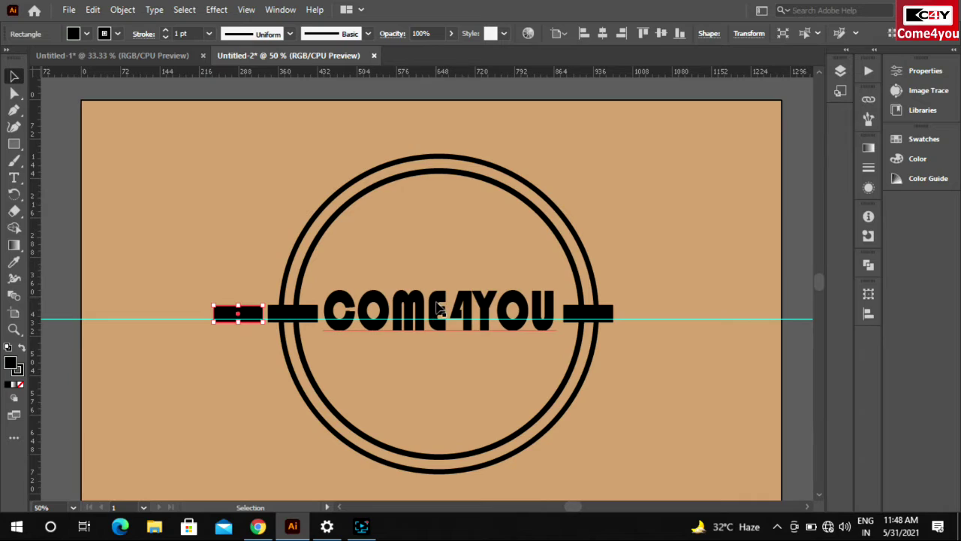
pyautogui.click(439, 320)
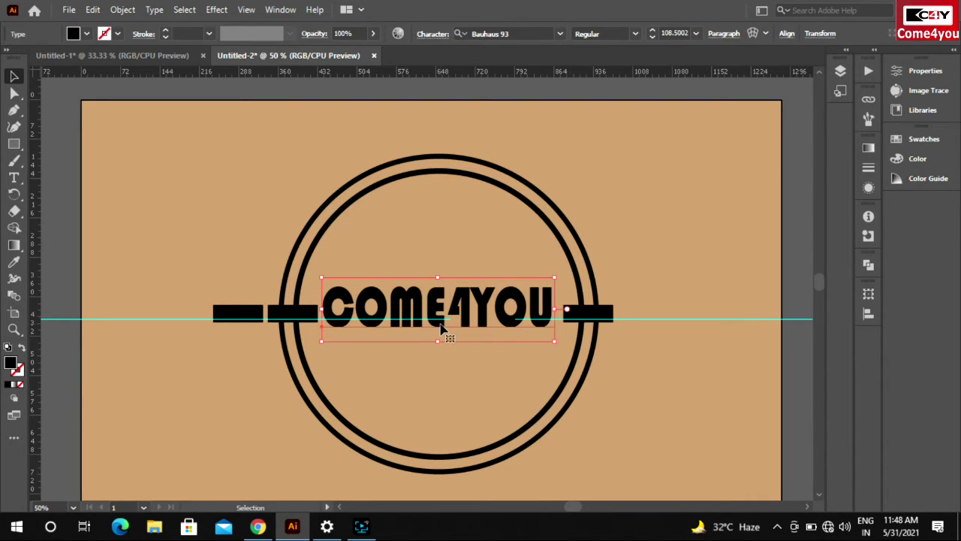
pyautogui.moveTo(440, 322); pyautogui.dragTo(443, 322)
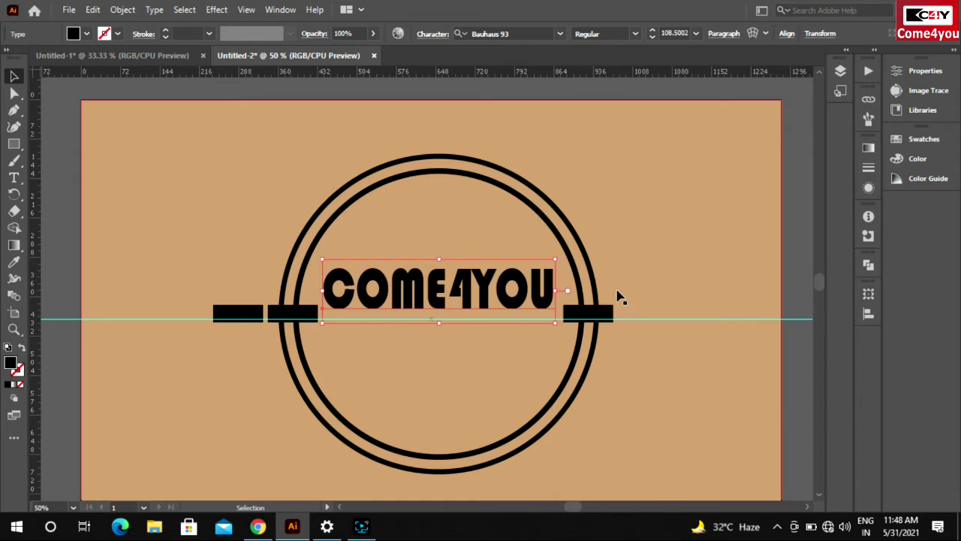
# - Nudge the leftmost bar down onto the guide and add a vertical guide through the ring's centre
pyautogui.click(630, 321)
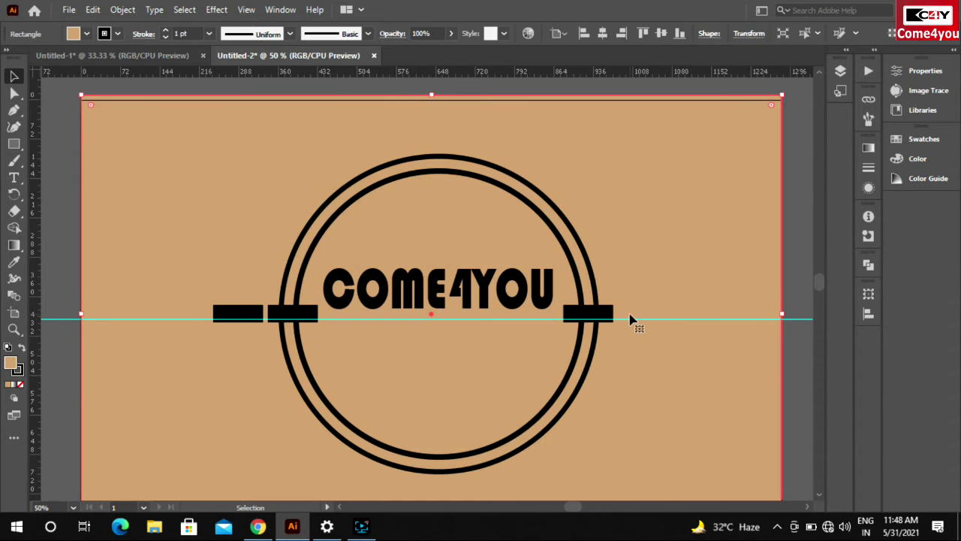
pyautogui.moveTo(630, 320); pyautogui.dragTo(633, 316)
pyautogui.doubleClick(619, 323)
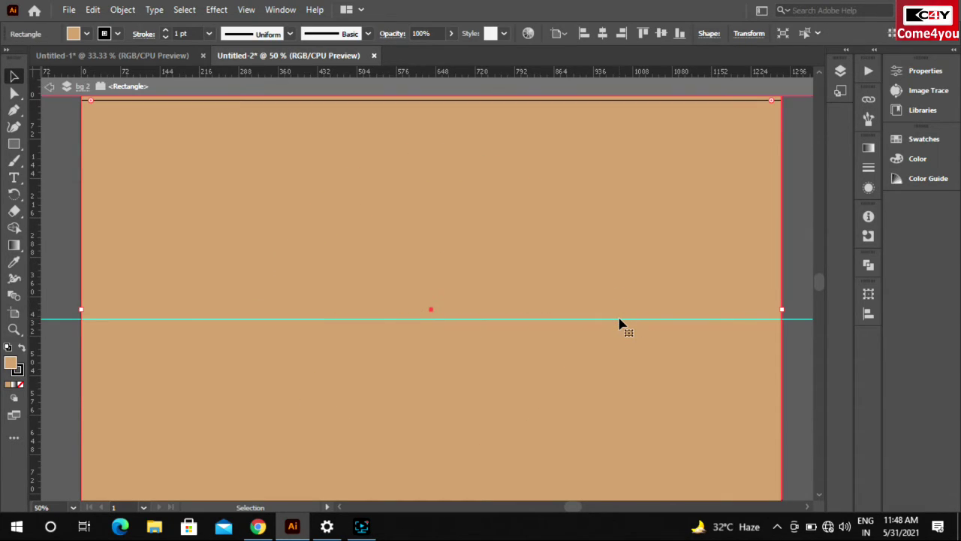
pyautogui.press('Escape')
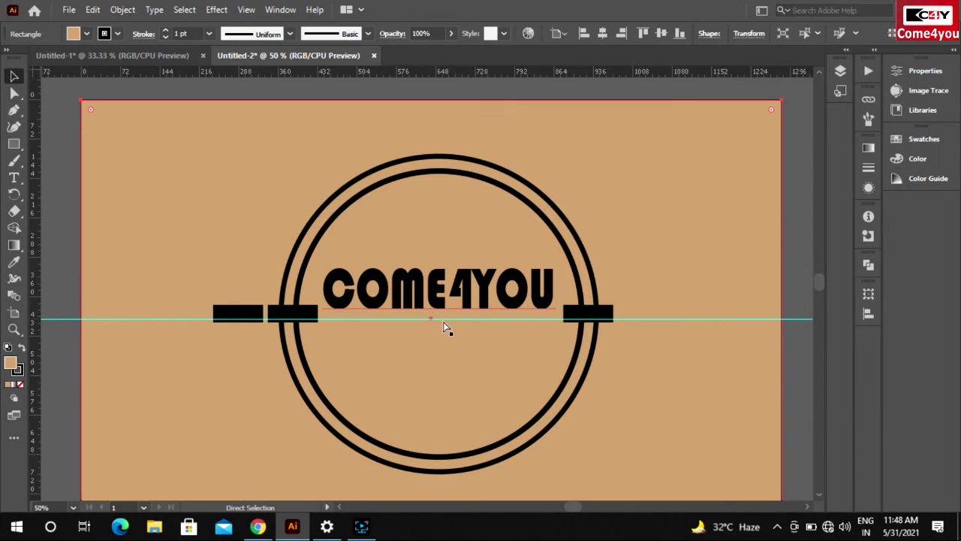
pyautogui.click(423, 330)
pyautogui.moveTo(240, 313); pyautogui.dragTo(449, 306)
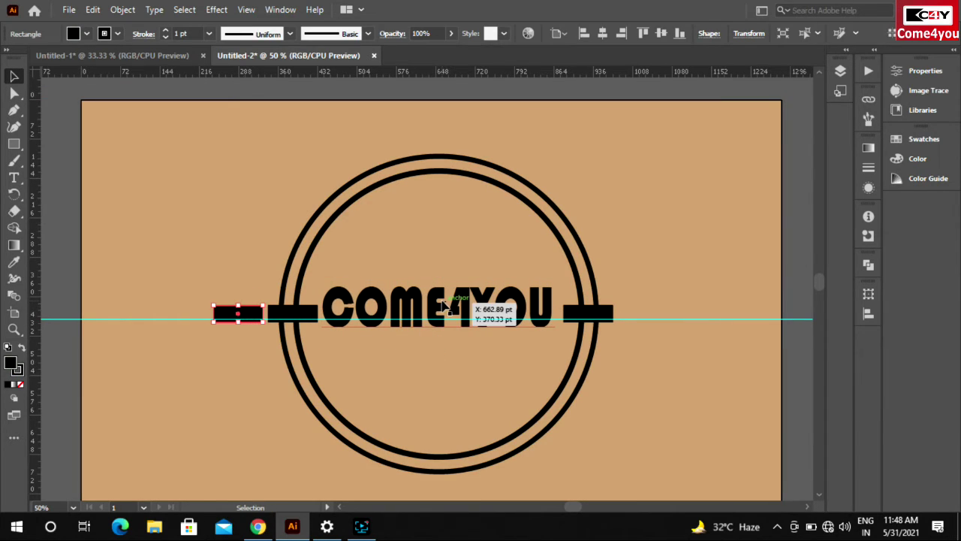
pyautogui.press('Down')
pyautogui.press('Down')
pyautogui.press('Down')
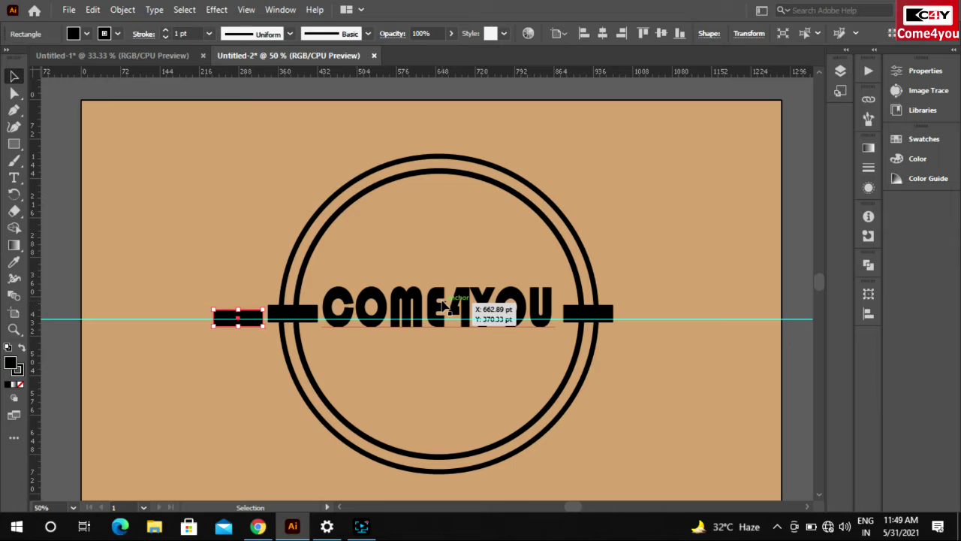
pyautogui.moveTo(42, 275); pyautogui.dragTo(437, 331)
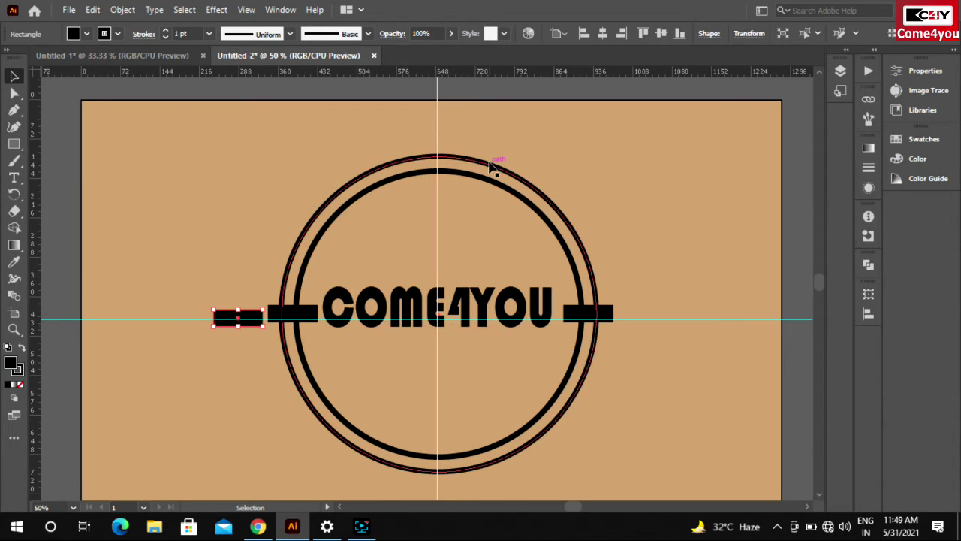
# - Rotate a copy of the left black bar around the ring's centre pivot, entering angle 1
pyautogui.click(14, 193)
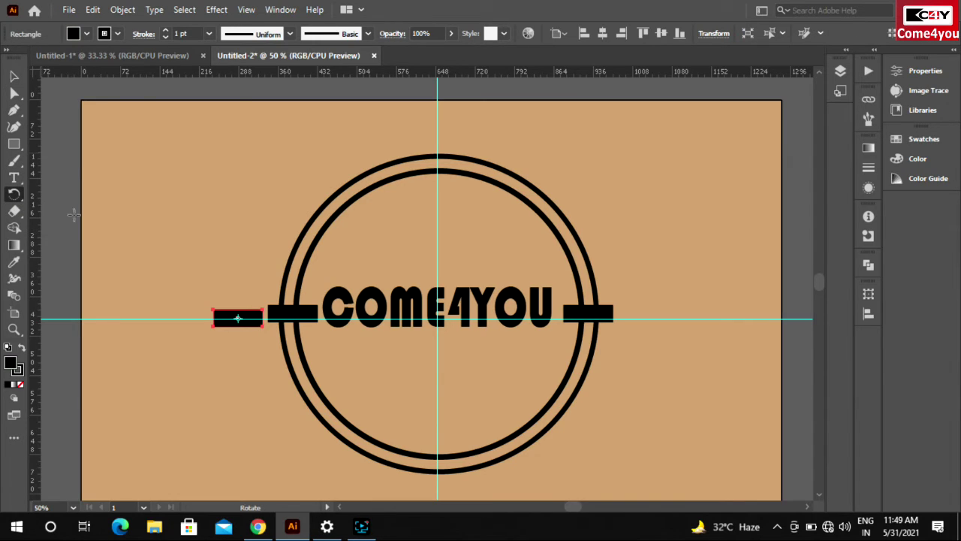
pyautogui.keyDown('alt'); pyautogui.click(437, 319); pyautogui.keyUp('alt')
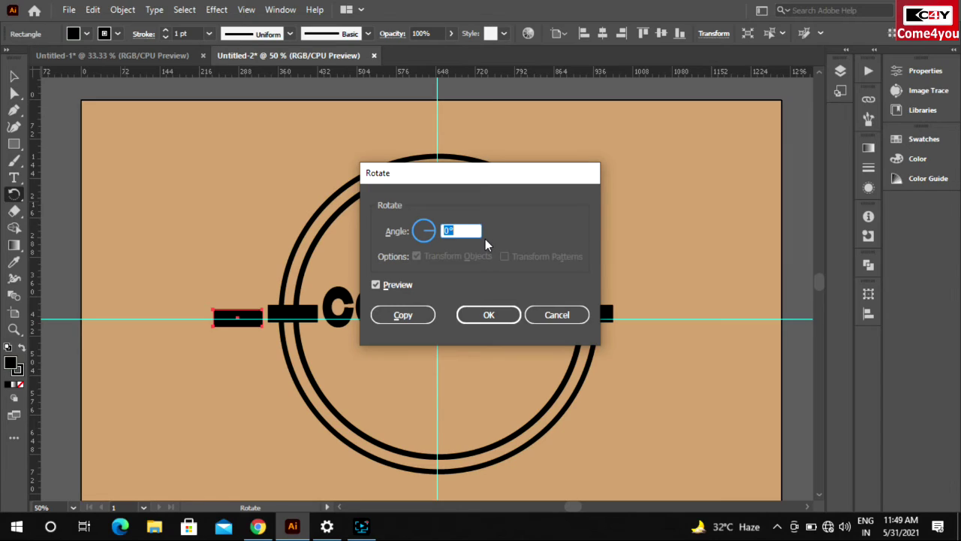
pyautogui.write('18')
pyautogui.click(404, 314)
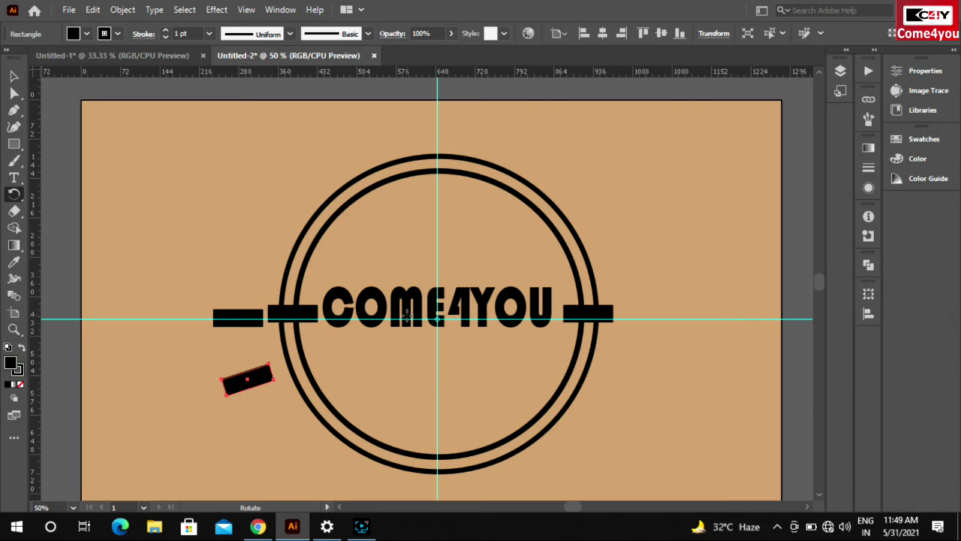
# - Repeat the rotated bar copies around the bottom of the ring and hide the guides
pyautogui.press('v')
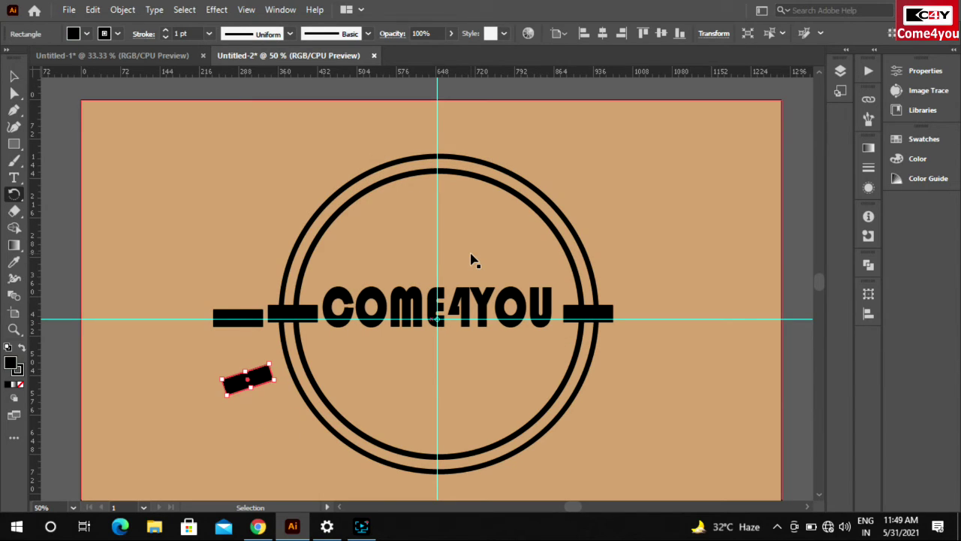
pyautogui.hotkey('ctrl', 'd')
pyautogui.hotkey('ctrl', 'd')
pyautogui.hotkey('ctrl', 'd')
pyautogui.hotkey('ctrl', 'd')
pyautogui.hotkey('ctrl', 'd')
pyautogui.hotkey('ctrl', 'd')
pyautogui.hotkey('ctrl', 'd')
pyautogui.hotkey('ctrl', 'd')
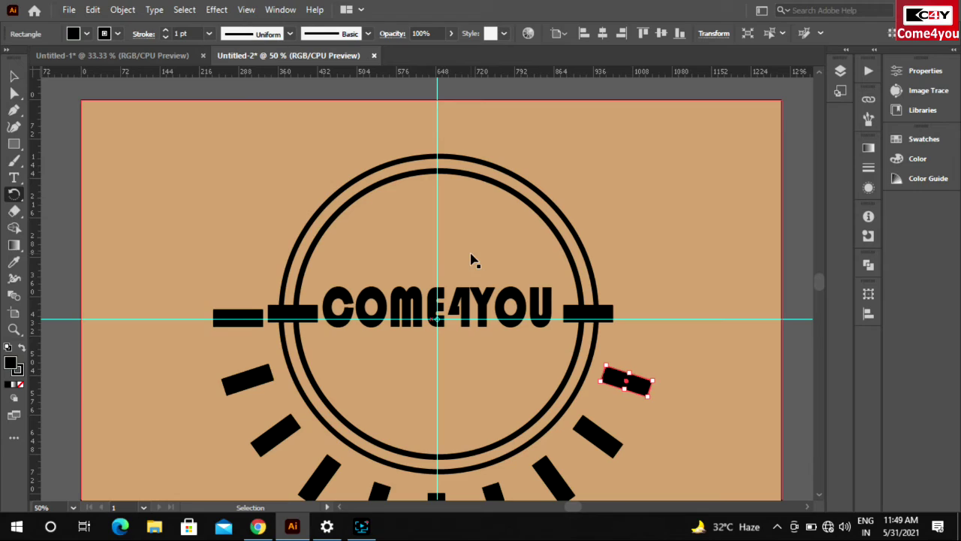
pyautogui.hotkey('ctrl', 'd')
pyautogui.press('r')
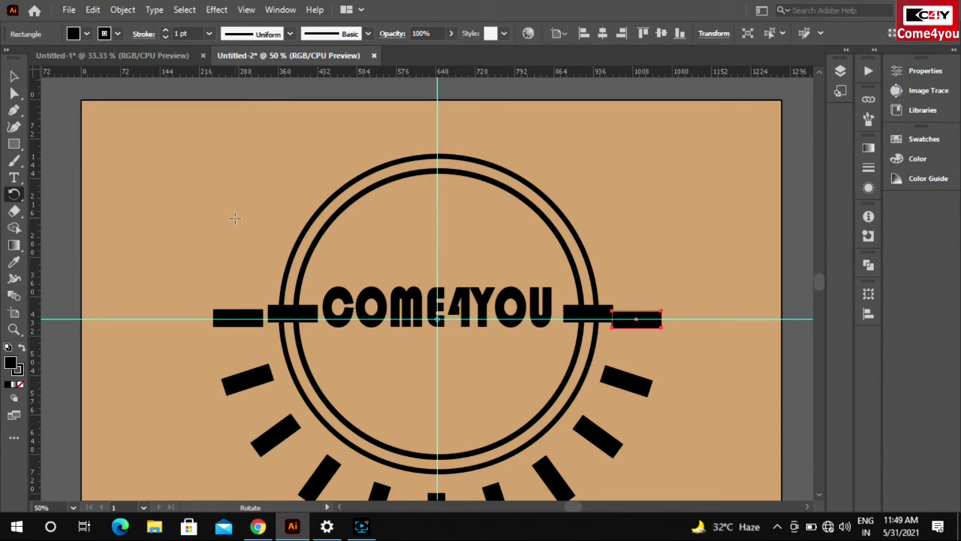
pyautogui.hotkey('ctrl', ';')
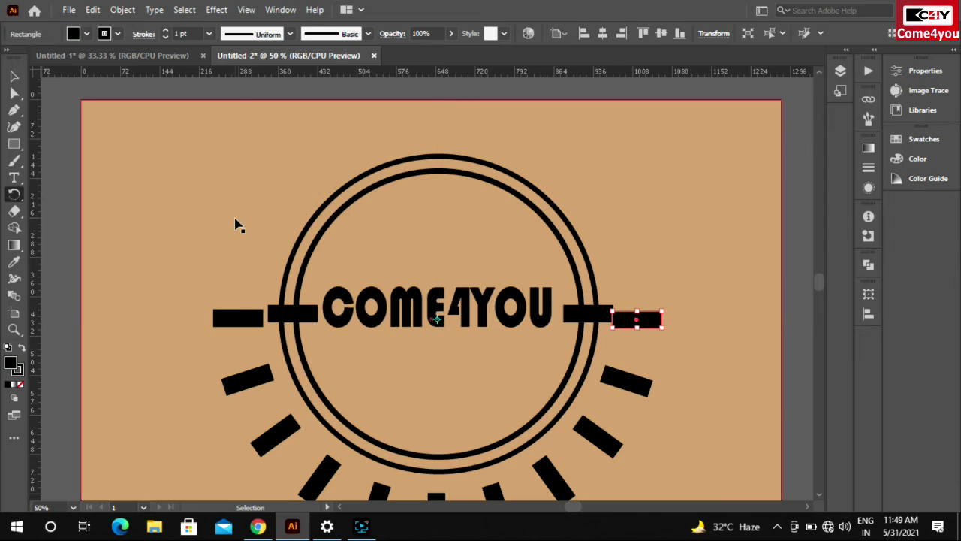
pyautogui.scroll(-1, 271, 214)
pyautogui.press('v')
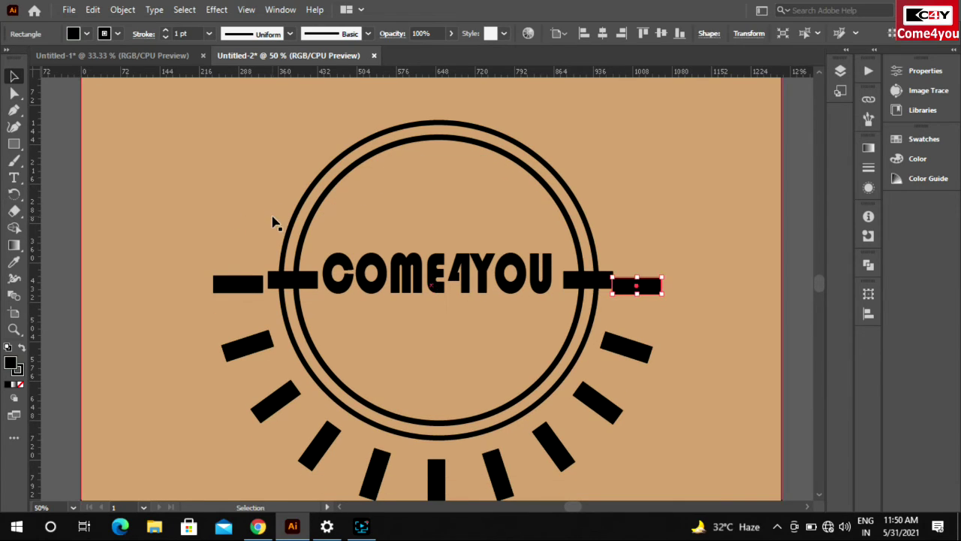
pyautogui.moveTo(292, 282)
pyautogui.mouseDown()
pyautogui.moveTo(485, 270)
pyautogui.moveTo(590, 276)
pyautogui.mouseUp()
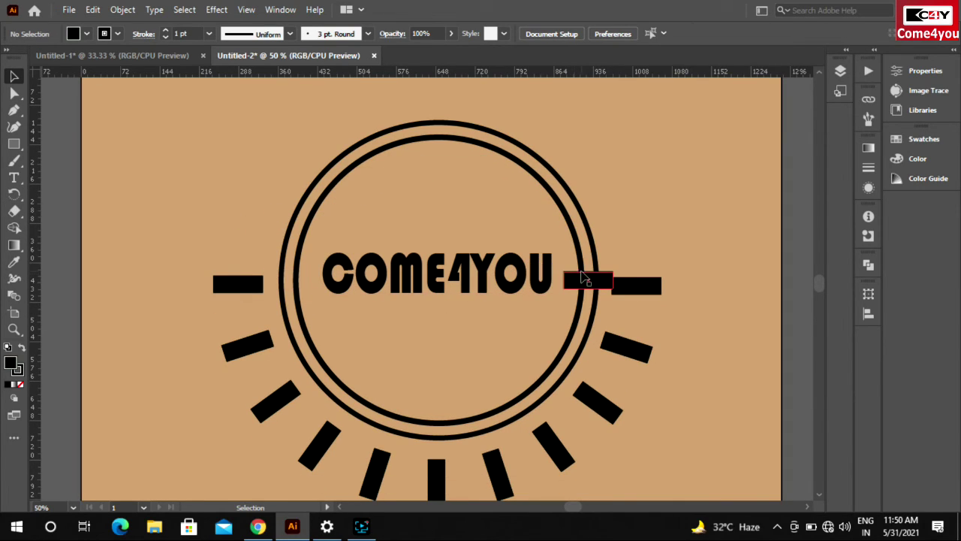
pyautogui.click(711, 145)
# - Send the left outer bar backward and repeat rotated copies around the top of the ring
pyautogui.scroll(1, 633, 159)
pyautogui.scroll(-4, 633, 161)
pyautogui.scroll(-2, 634, 163)
pyautogui.scroll(4, 634, 163)
pyautogui.scroll(1, 634, 165)
pyautogui.scroll(1, 633, 165)
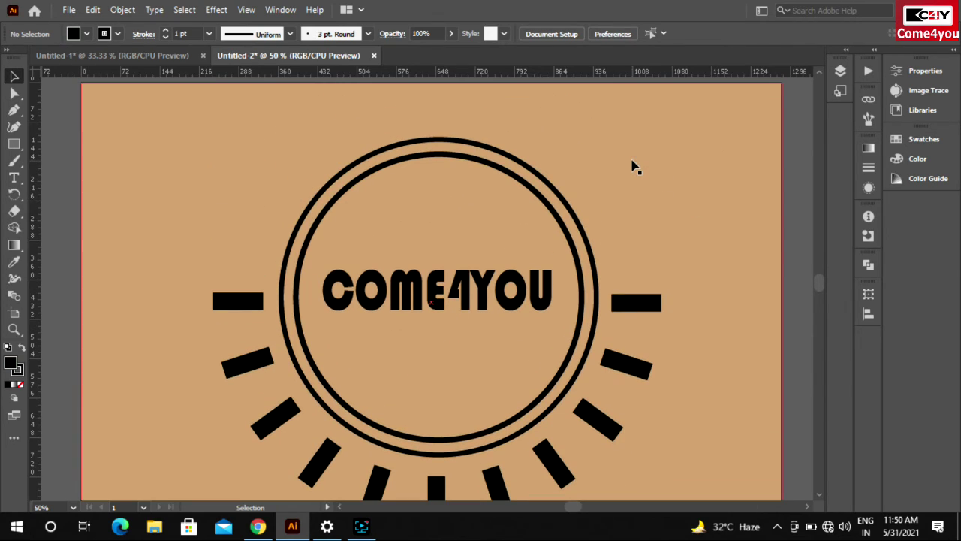
pyautogui.click(256, 306)
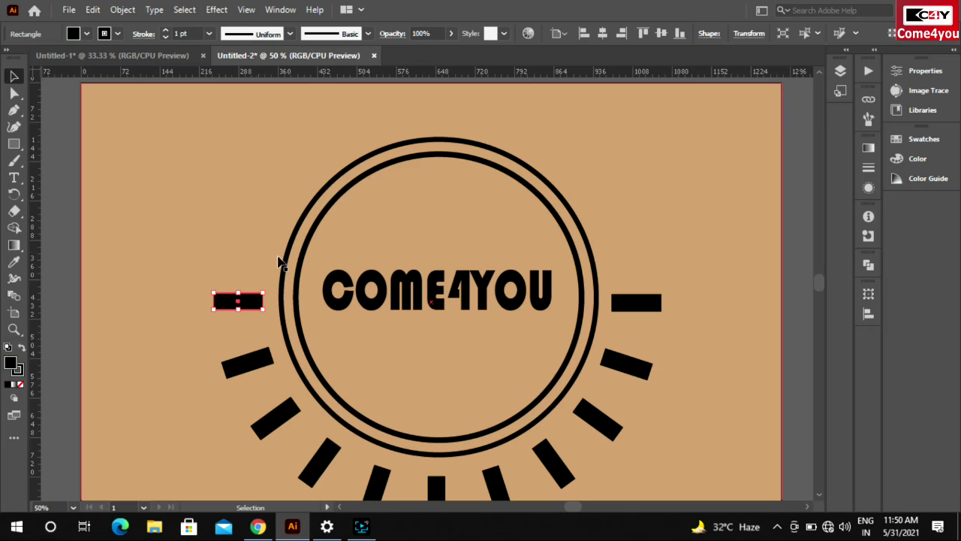
pyautogui.hotkey('ctrl', 'alt', '[')
pyautogui.hotkey('ctrl', 'alt', '[')
pyautogui.hotkey('ctrl', 'alt', '[')
pyautogui.hotkey('ctrl', 'alt', '[')
pyautogui.hotkey('ctrl', 'alt', '[')
pyautogui.hotkey('ctrl', 'alt', '[')
pyautogui.hotkey('ctrl', 'alt', '[')
pyautogui.hotkey('ctrl', 'alt', '[')
pyautogui.hotkey('ctrl', 'd')
pyautogui.hotkey('ctrl', 'd')
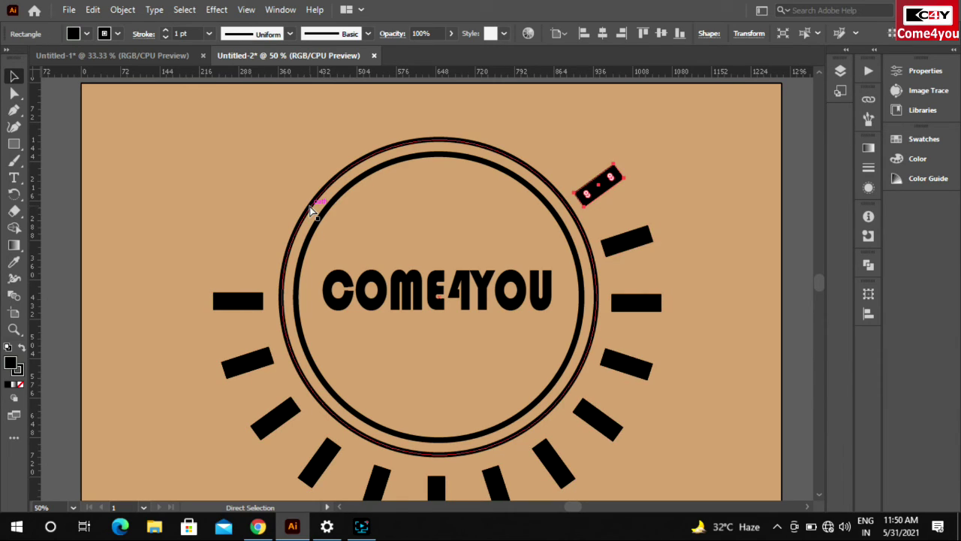
pyautogui.hotkey('ctrl', 'd')
pyautogui.hotkey('ctrl', 'd')
pyautogui.hotkey('ctrl', 'd')
pyautogui.hotkey('ctrl', 'd')
pyautogui.hotkey('ctrl', 'd')
pyautogui.hotkey('ctrl', 'd')
pyautogui.hotkey('ctrl', 'd')
pyautogui.press('v')
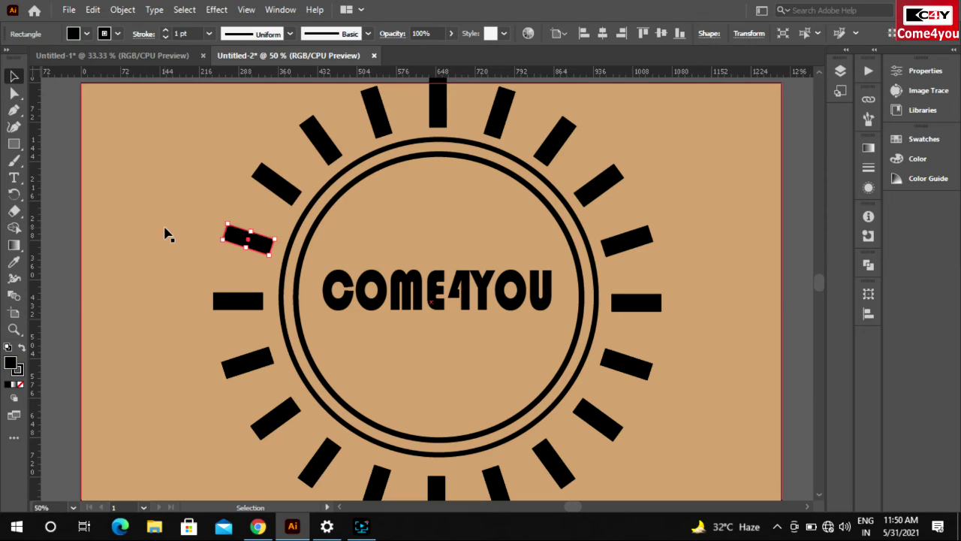
pyautogui.click(166, 232)
pyautogui.scroll(2, 165, 232)
pyautogui.scroll(-1, 165, 232)
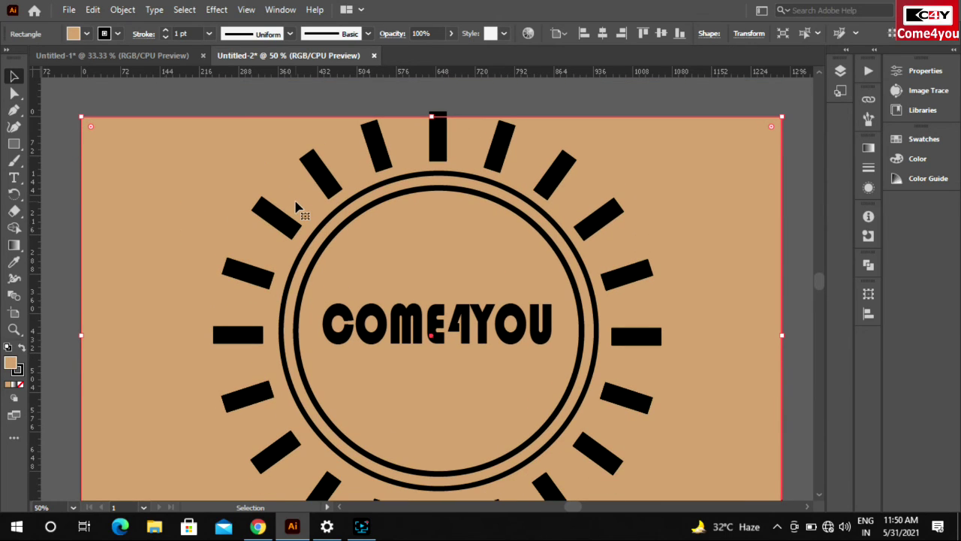
pyautogui.scroll(-1, 187, 194)
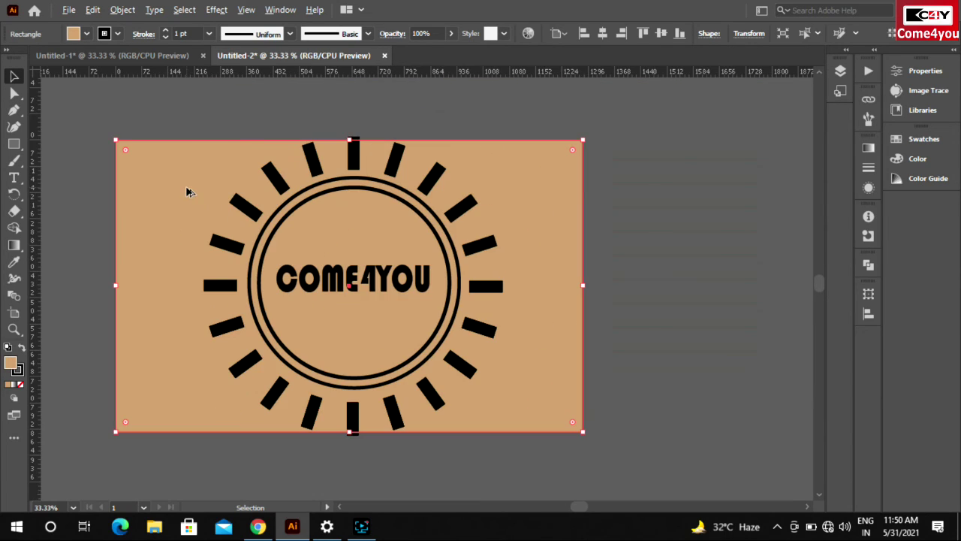
# - Export the artwork via Export As as a PNG named come, accepting the PNG options
pyautogui.click(674, 234)
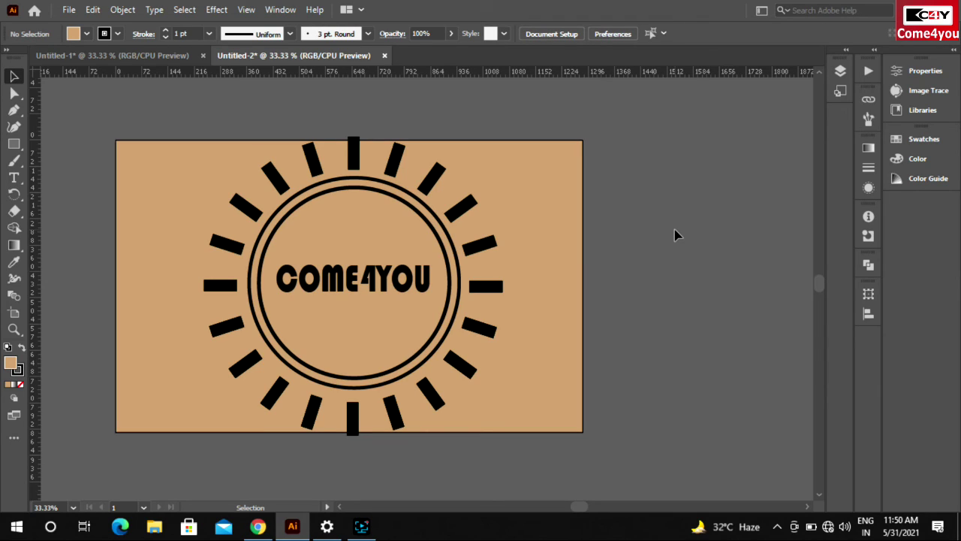
pyautogui.click(68, 10)
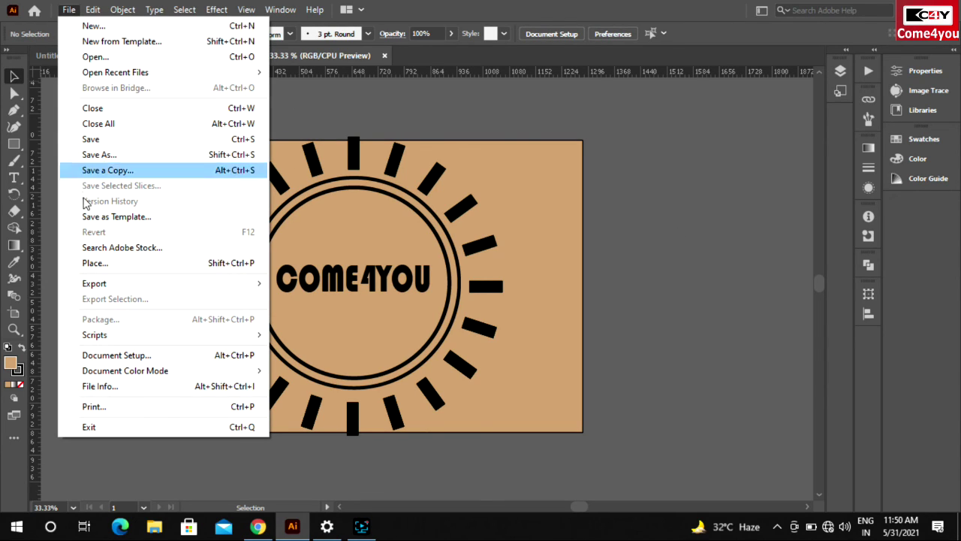
pyautogui.click(310, 299)
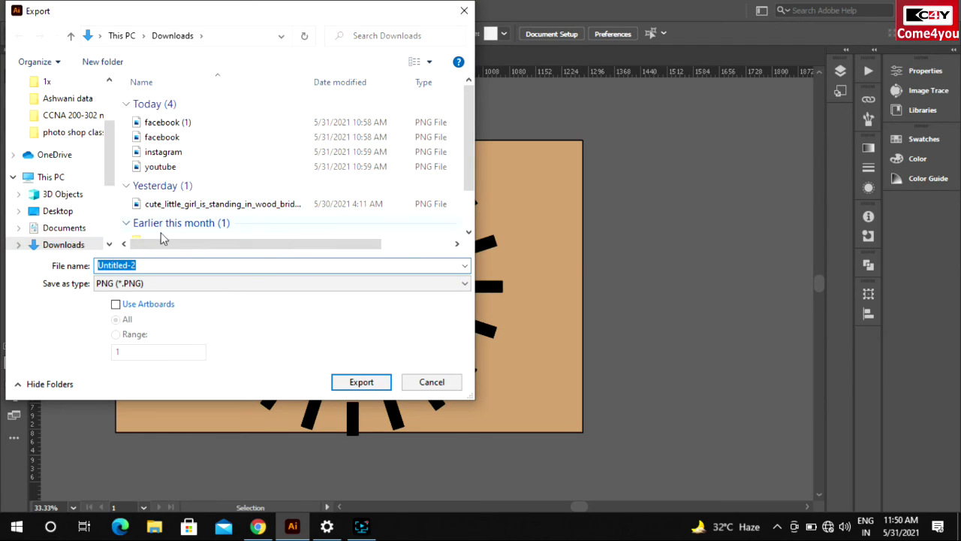
pyautogui.press('BackSpace')
pyautogui.write('come')
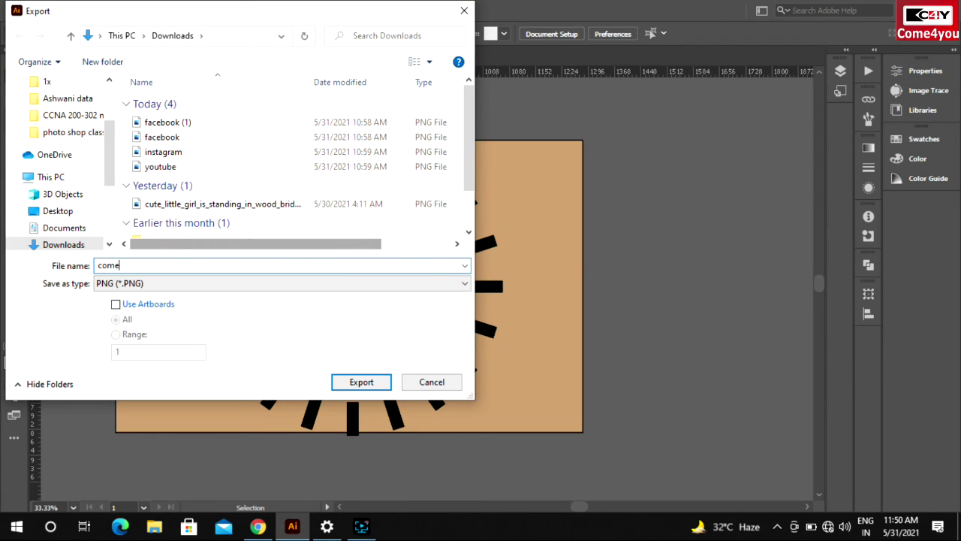
pyautogui.press('Return')
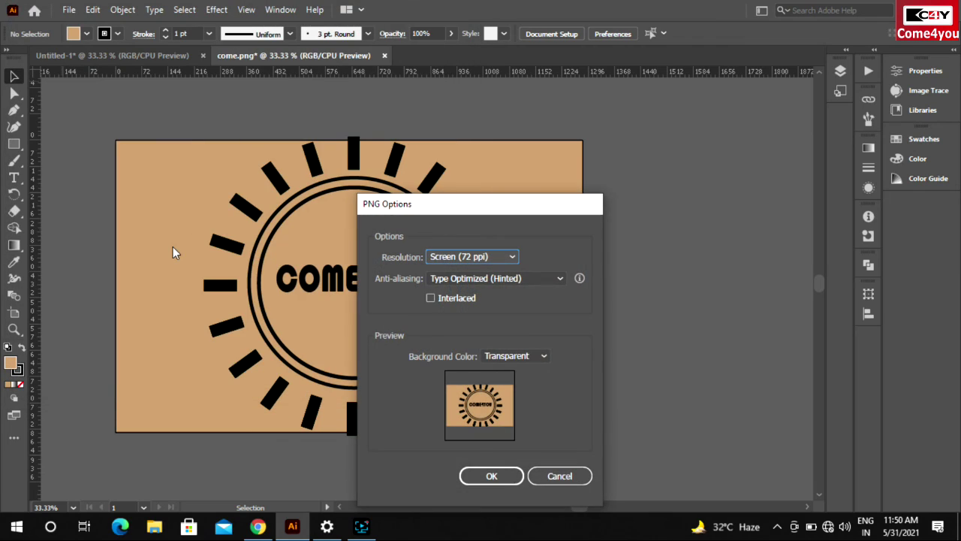
pyautogui.click(490, 476)
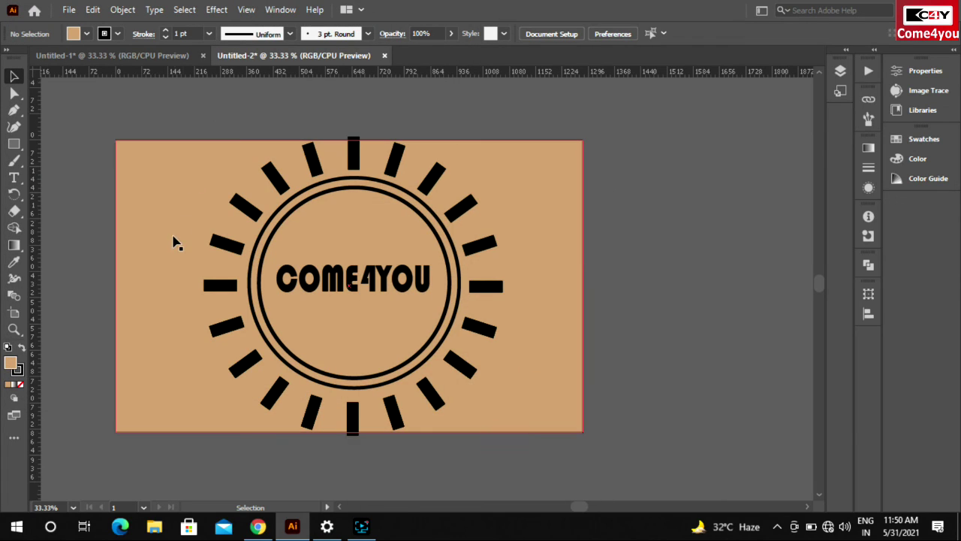